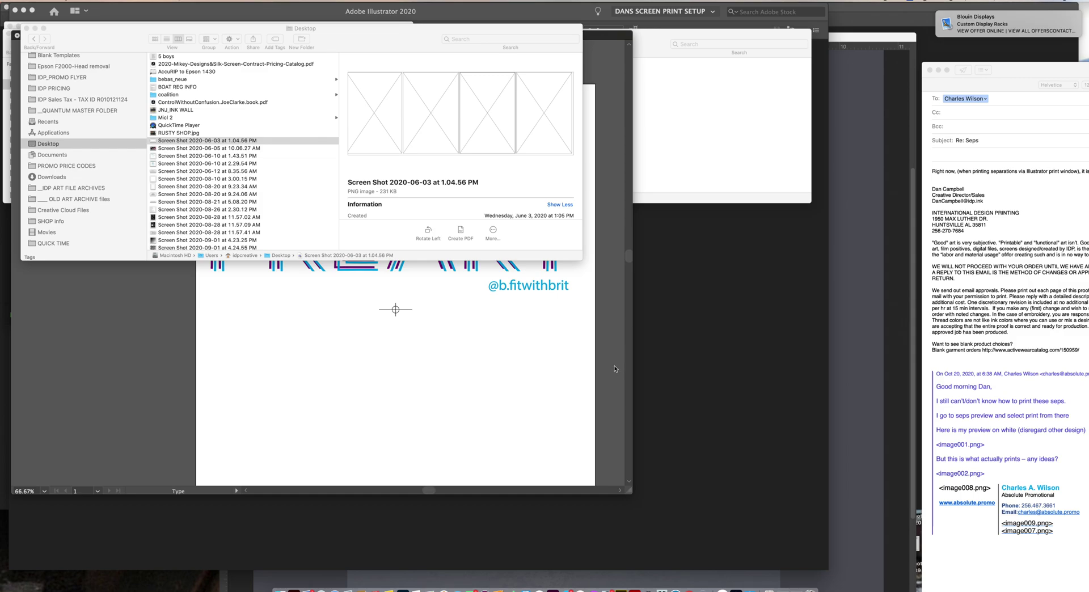
Step: Bring Illustrator forward, enlarge the FREAKY document window, and open its Print dialog
{"action": "left_click", "coordinate": [613, 369]}
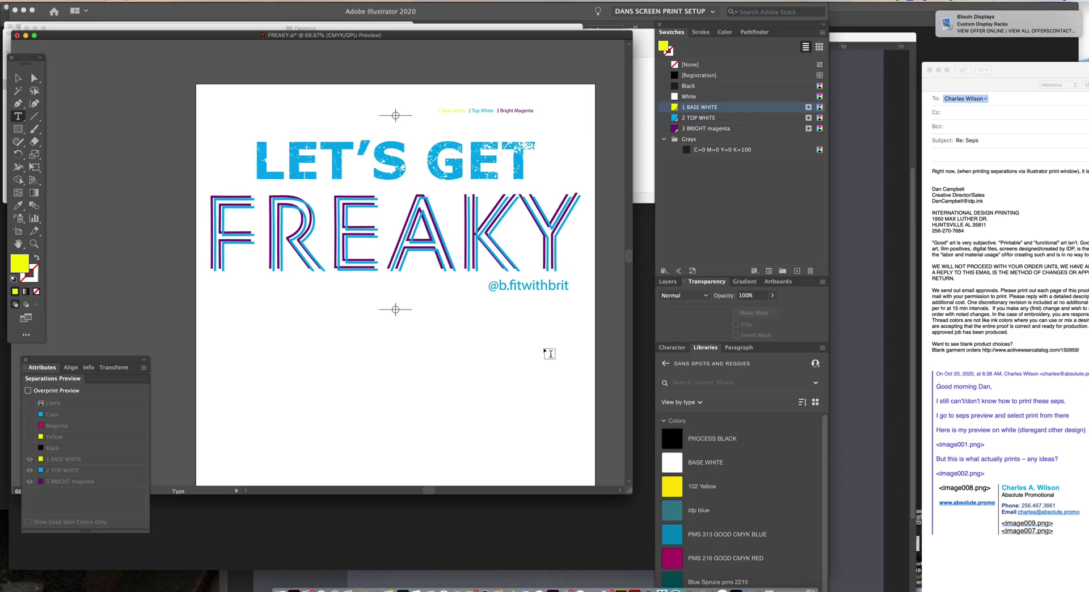
{"action": "left_click_drag", "start_coordinate": [628, 494], "coordinate": [623, 542]}
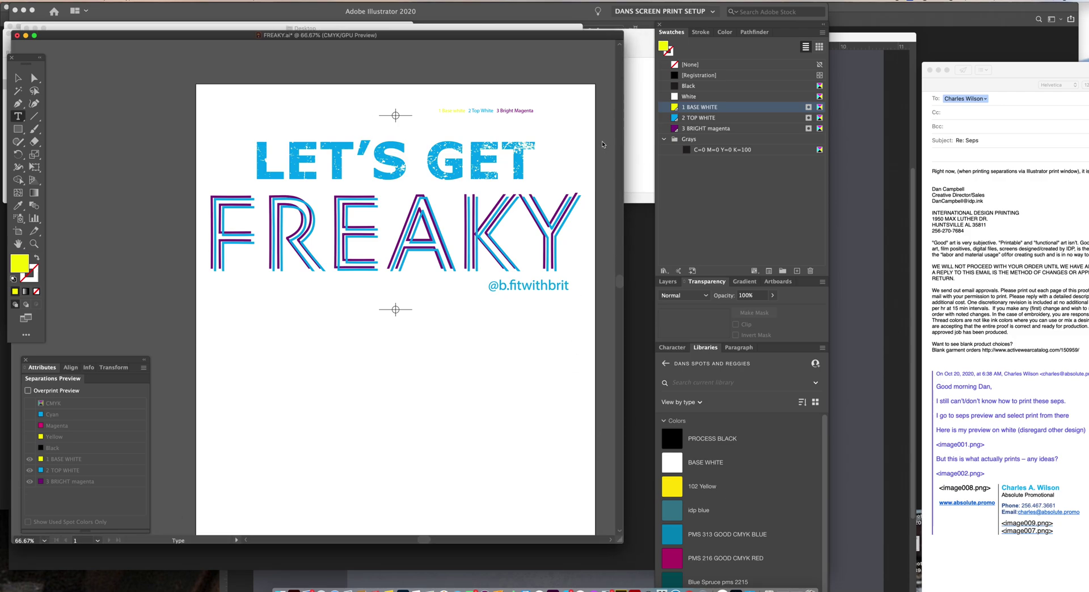
{"action": "left_click", "coordinate": [676, 110]}
{"action": "key", "text": "super"}
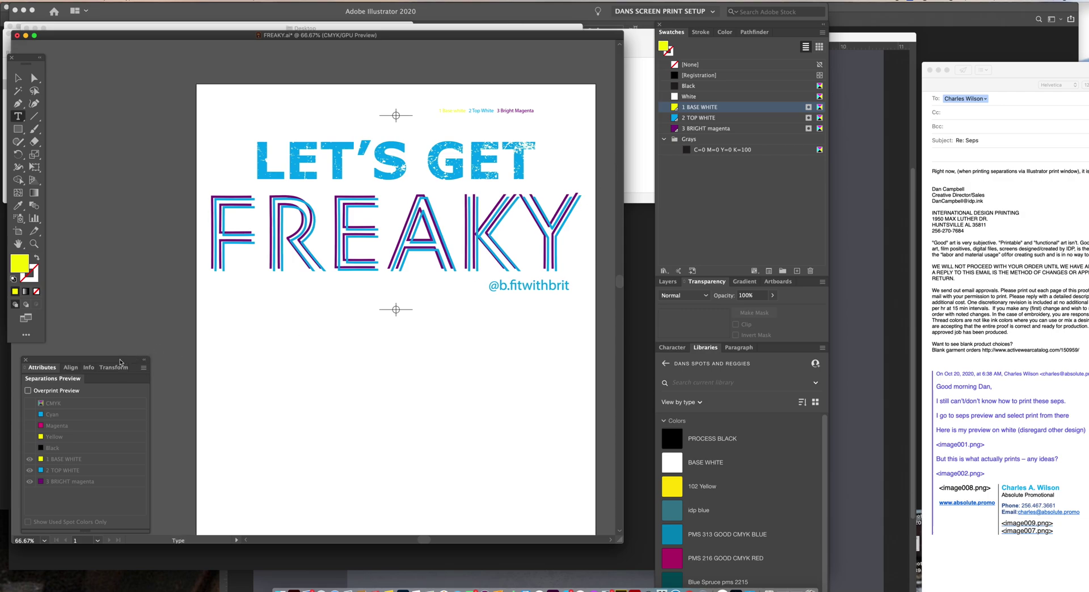
{"action": "left_click_drag", "start_coordinate": [120, 363], "coordinate": [118, 364]}
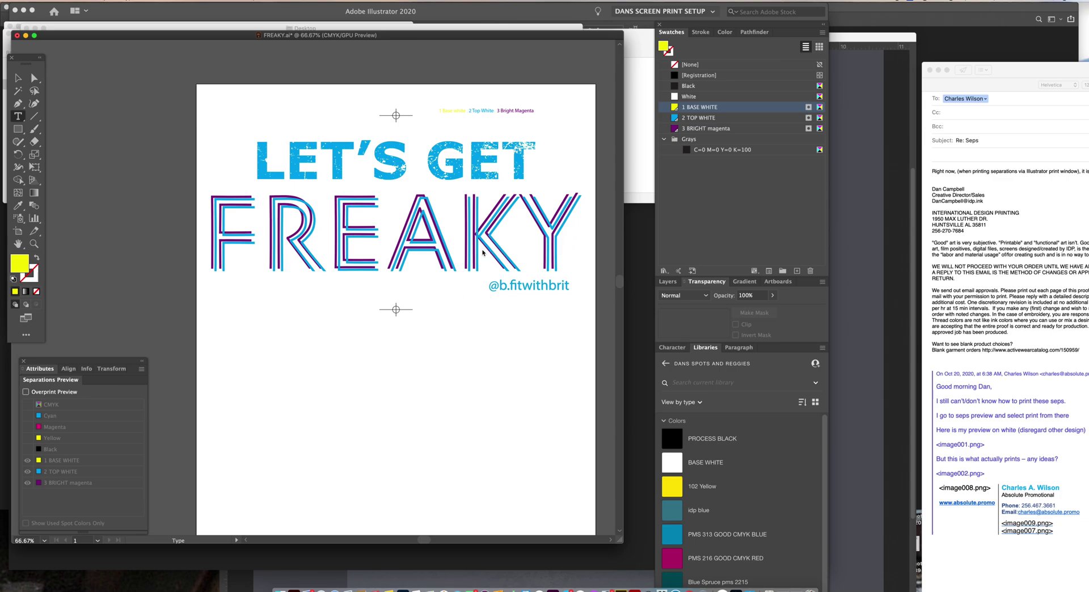
{"action": "key", "text": "super"}
{"action": "key", "text": "super+p"}
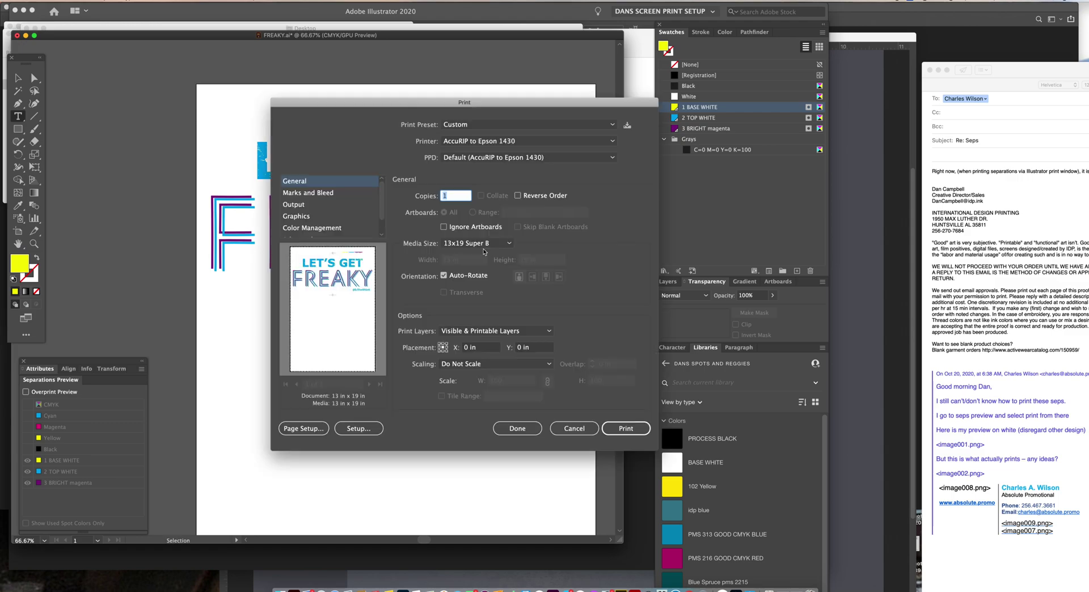
Step: Keep AccuRIP to Epson 1430 with the default PPD and choose 13x19 Super B media size
{"action": "left_click", "coordinate": [485, 144]}
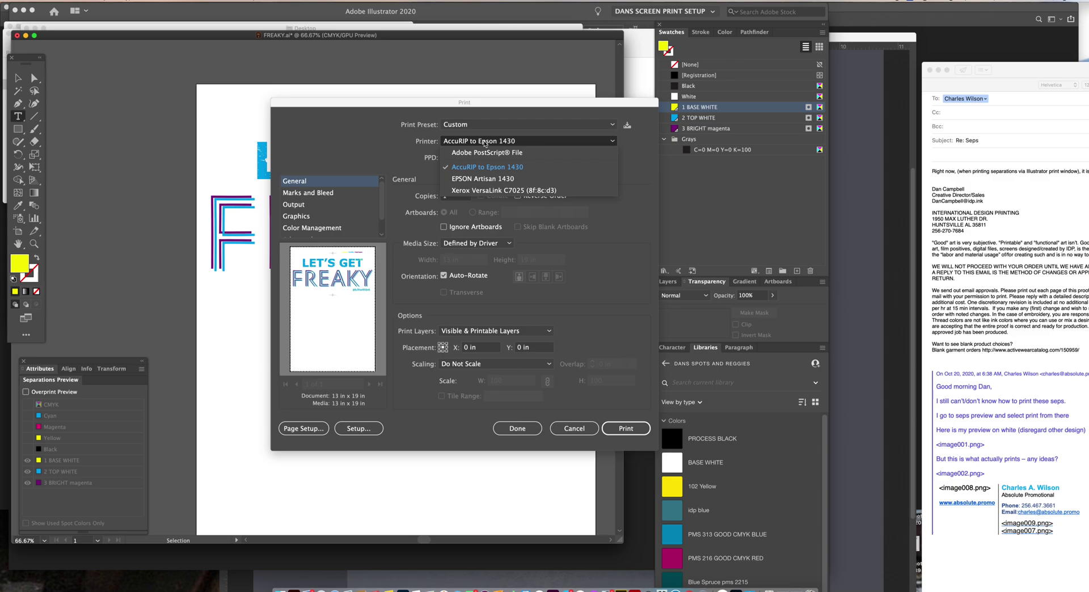
{"action": "left_click", "coordinate": [485, 144]}
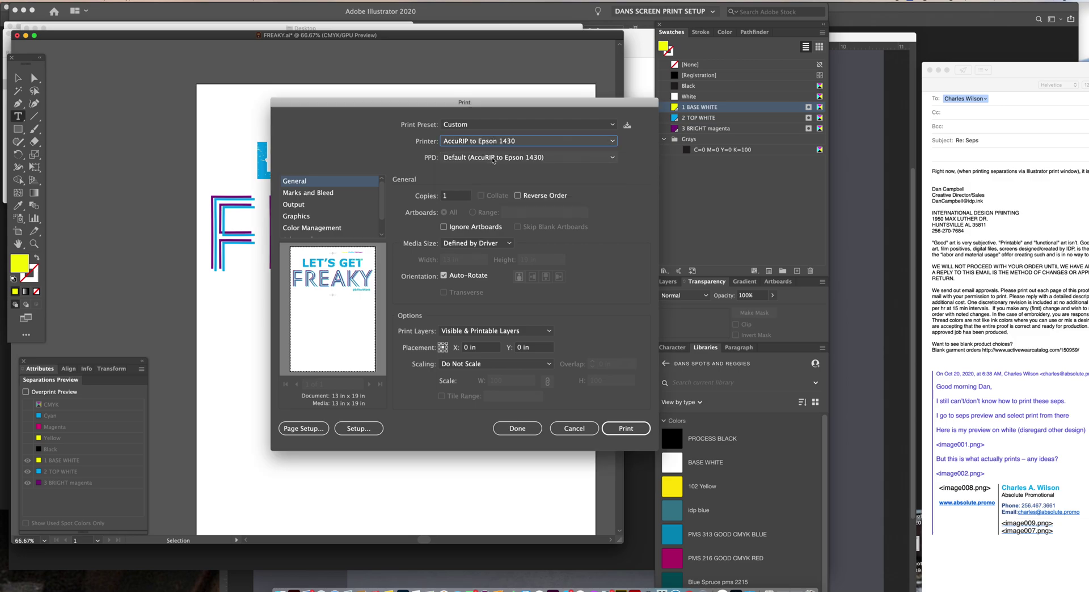
{"action": "left_click", "coordinate": [493, 159]}
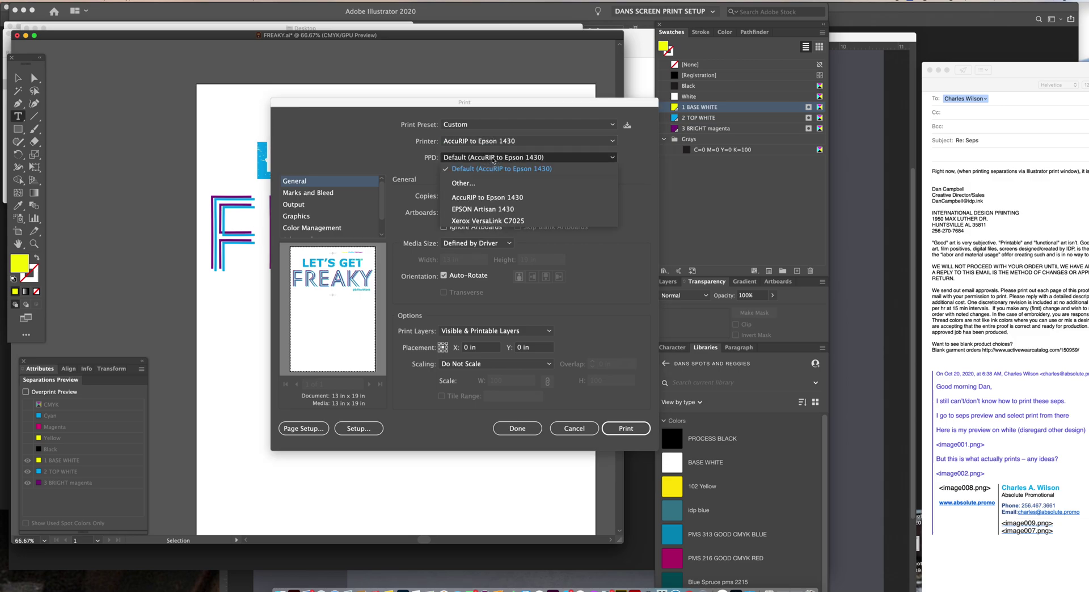
{"action": "left_click", "coordinate": [494, 169]}
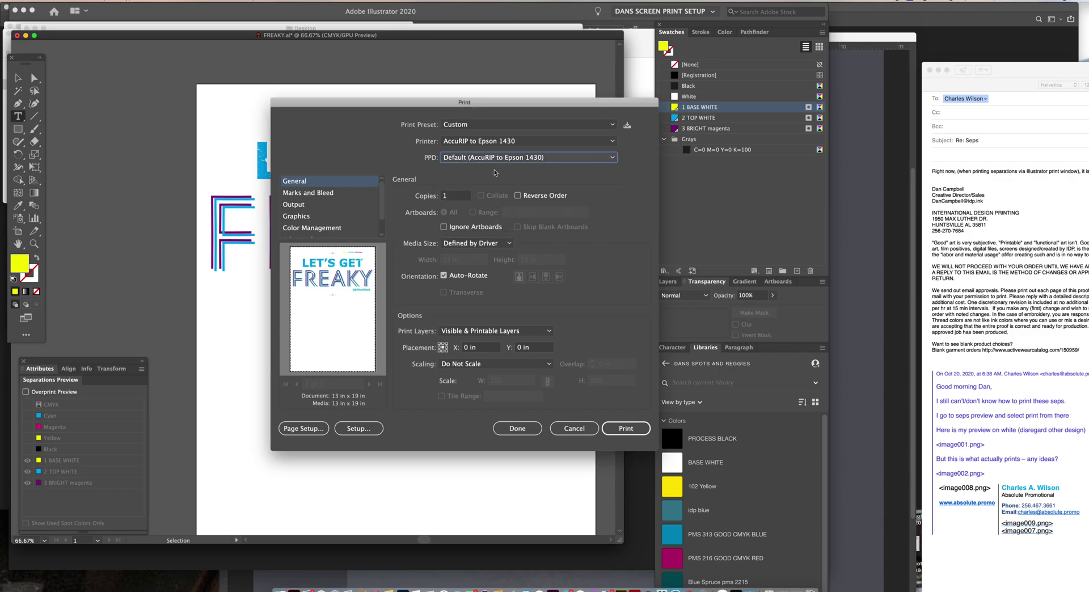
{"action": "left_click", "coordinate": [502, 243]}
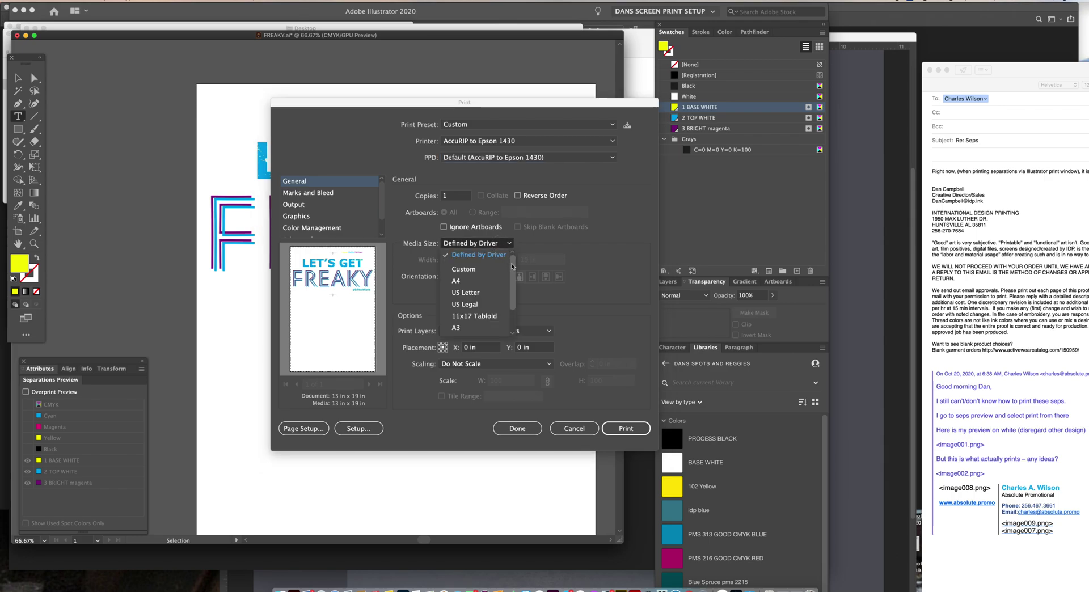
{"action": "scroll", "coordinate": [512, 264], "scroll_direction": "down", "scroll_amount": 3}
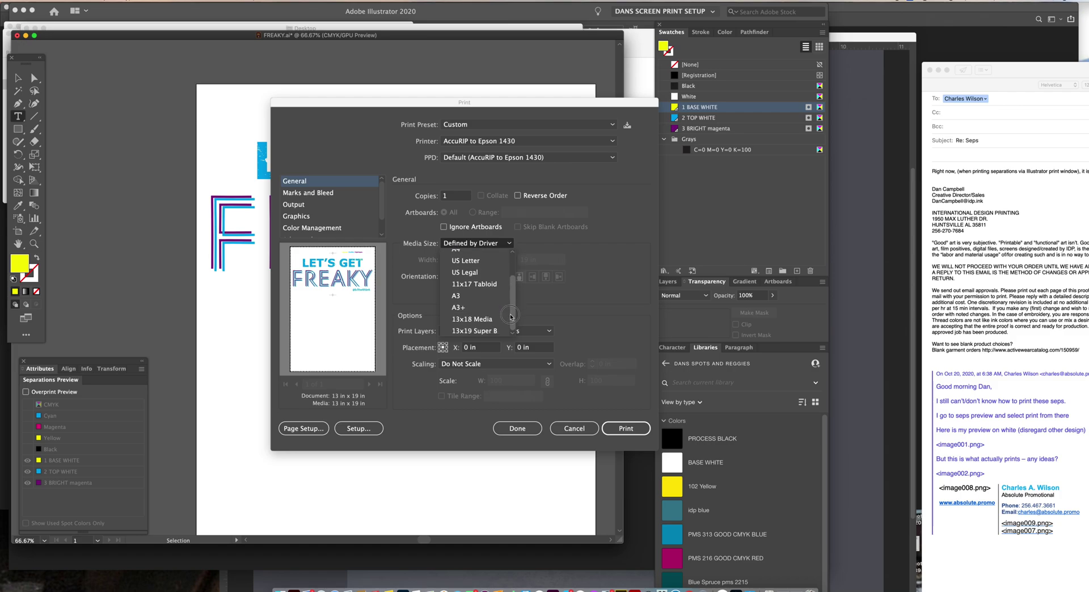
{"action": "left_click", "coordinate": [474, 331]}
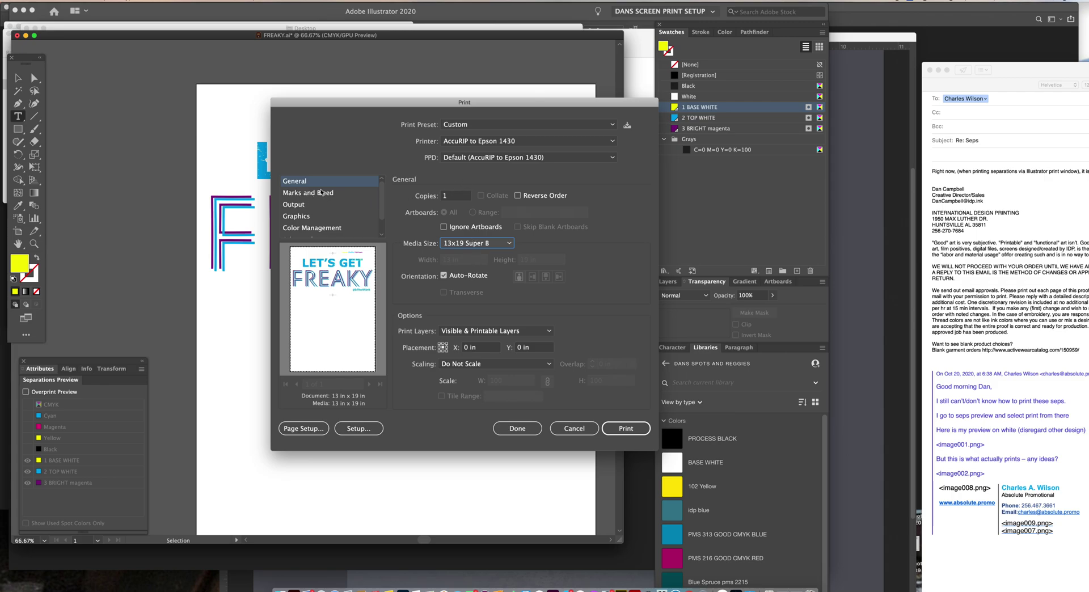
{"action": "left_click", "coordinate": [295, 185]}
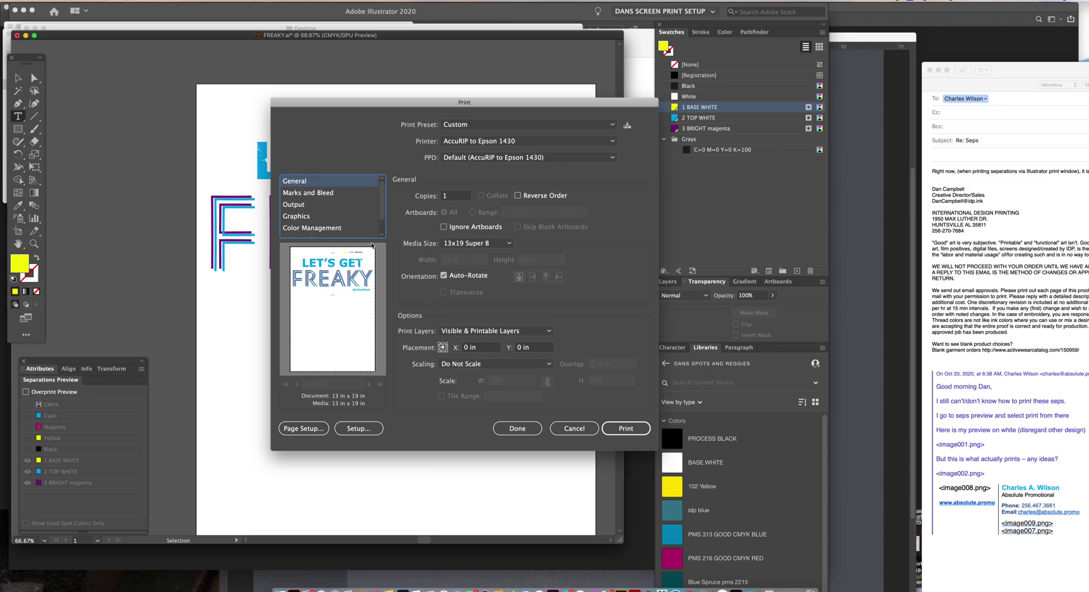
Step: Show the Marks and Bleed page of the Print dialog
{"action": "left_click", "coordinate": [324, 194]}
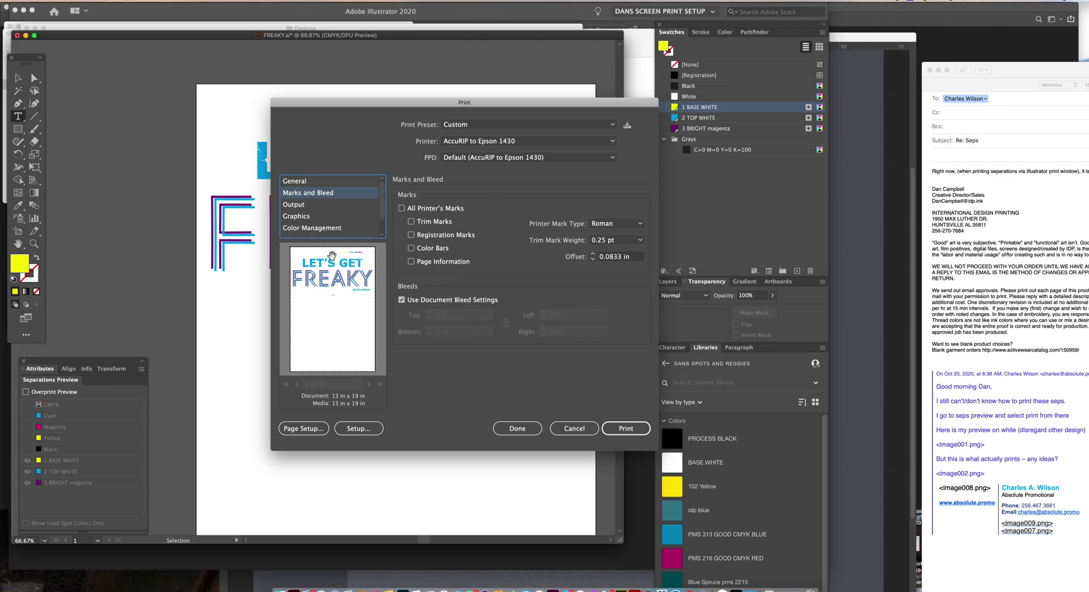
Step: On the Output page, toggle Mode between Composite and Separations (Host-Based), ending on host-based separations
{"action": "left_click", "coordinate": [303, 207]}
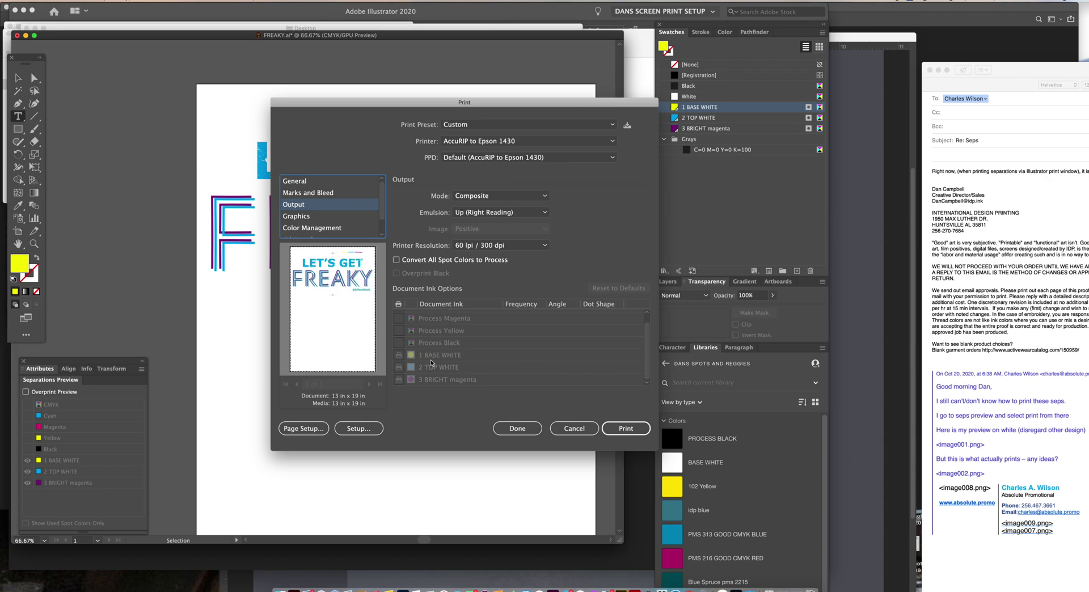
{"action": "left_click", "coordinate": [485, 198]}
{"action": "left_click", "coordinate": [502, 218]}
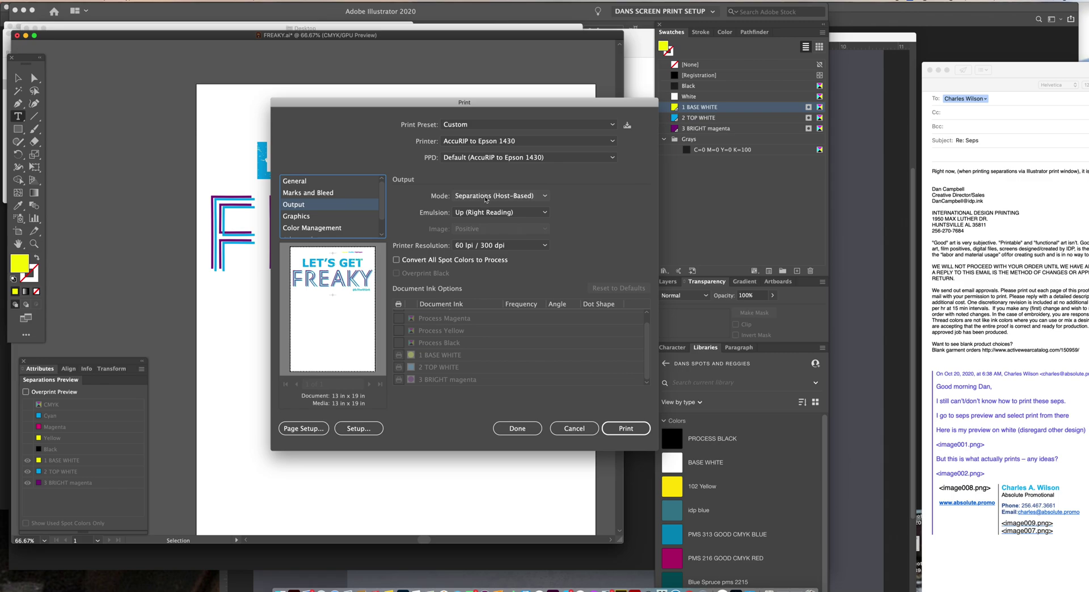
{"action": "left_click", "coordinate": [490, 197]}
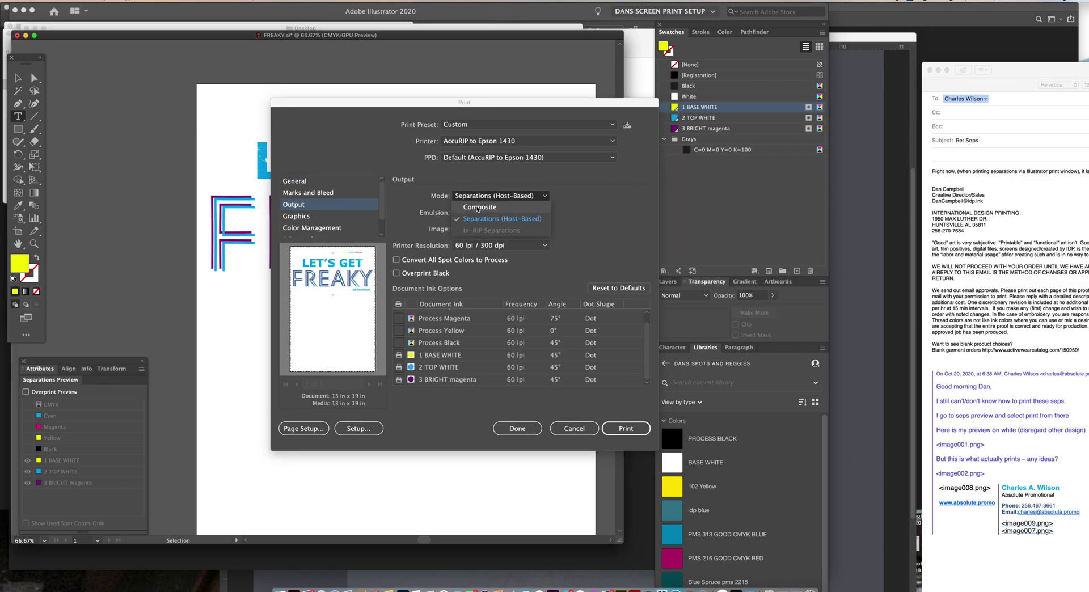
{"action": "left_click", "coordinate": [480, 208]}
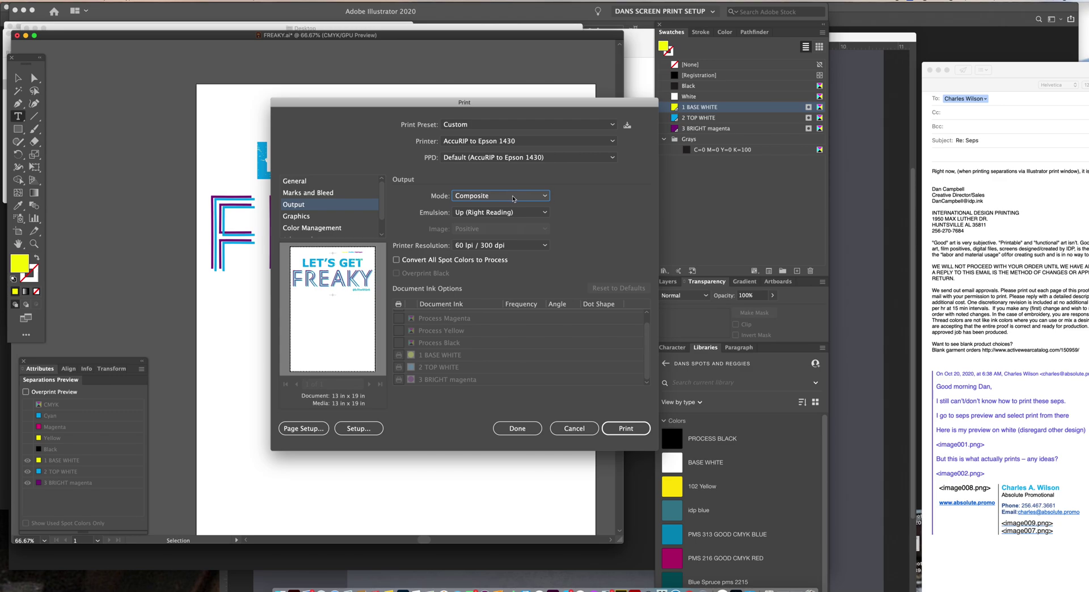
{"action": "left_click", "coordinate": [514, 197]}
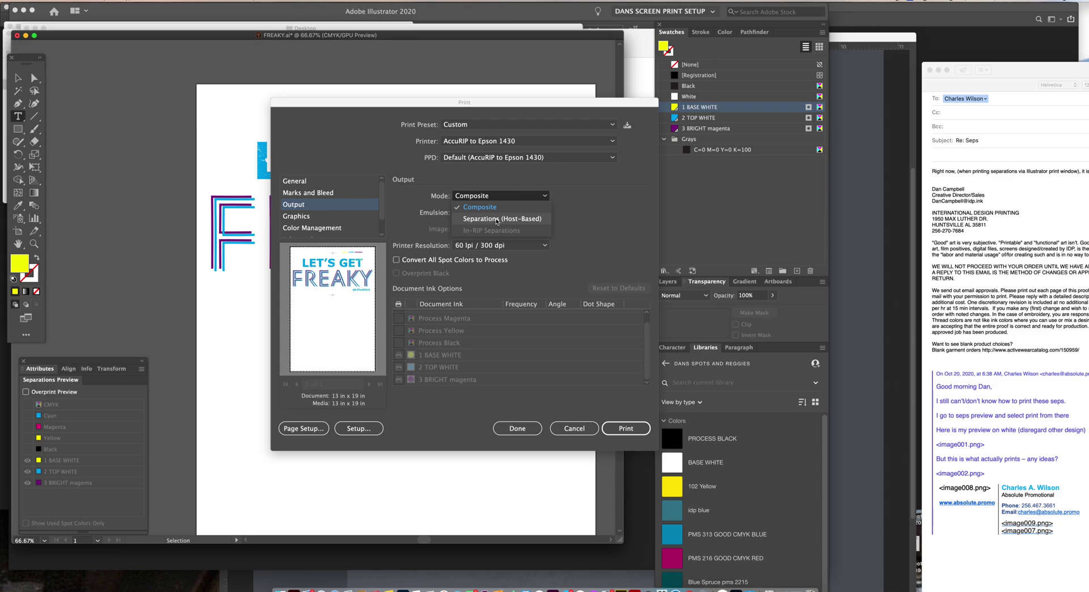
{"action": "left_click", "coordinate": [497, 220]}
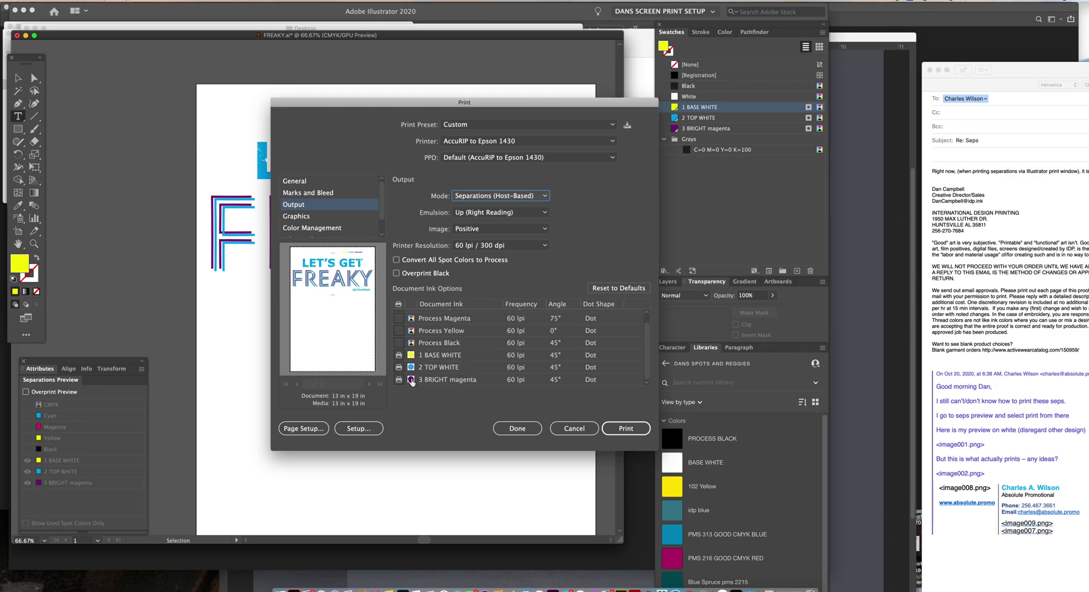
Step: Toggle the 1 BASE WHITE and 2 TOP WHITE printer icons so only the three spot inks print
{"action": "scroll", "coordinate": [437, 370], "scroll_direction": "up", "scroll_amount": 1}
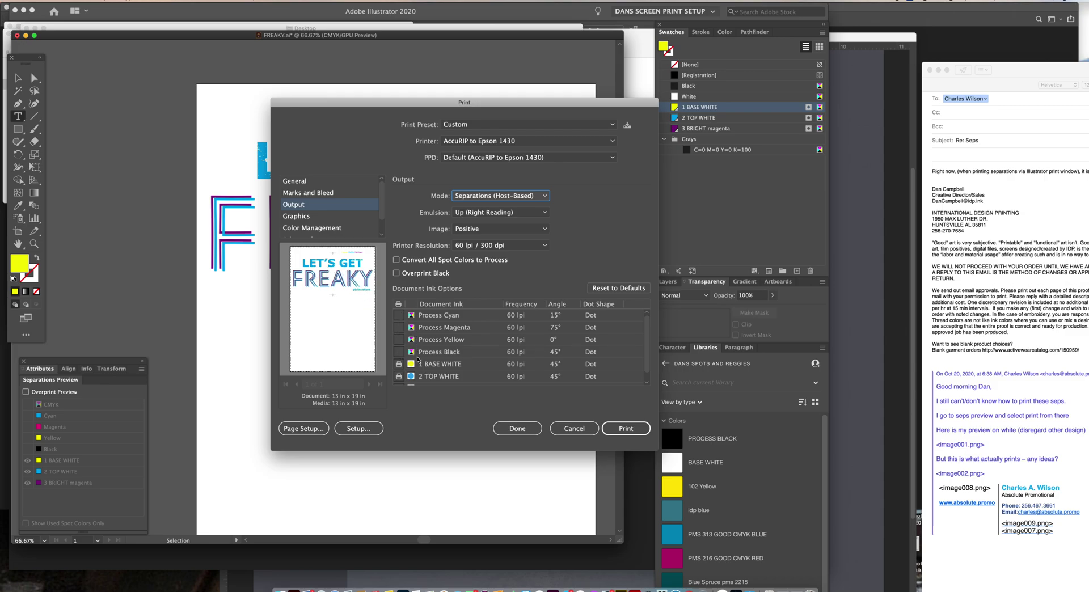
{"action": "scroll", "coordinate": [648, 326], "scroll_direction": "down", "scroll_amount": 1}
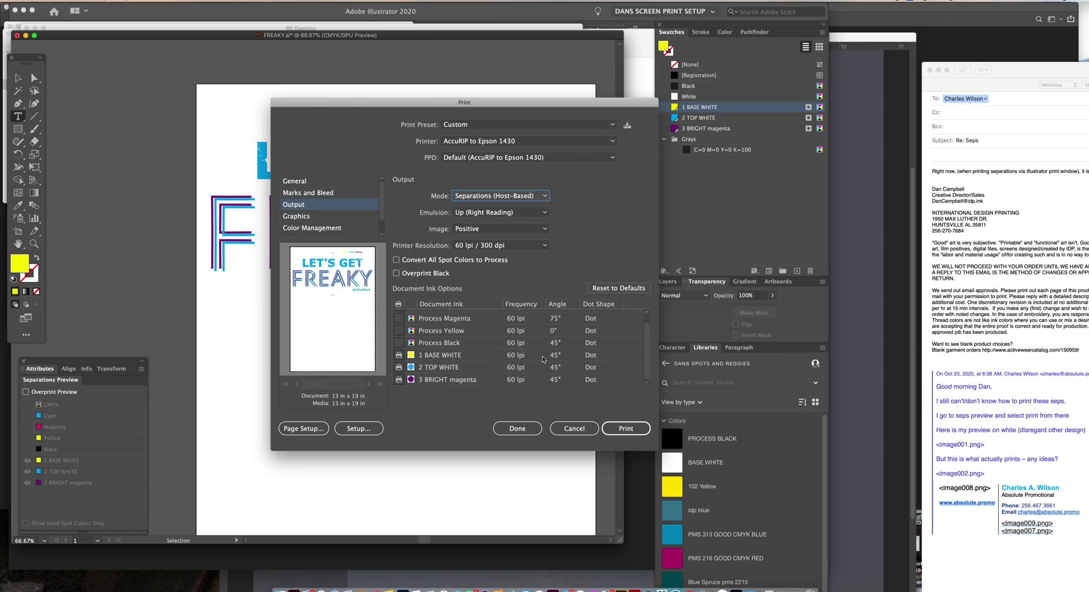
{"action": "left_click", "coordinate": [399, 355]}
{"action": "left_click", "coordinate": [399, 355]}
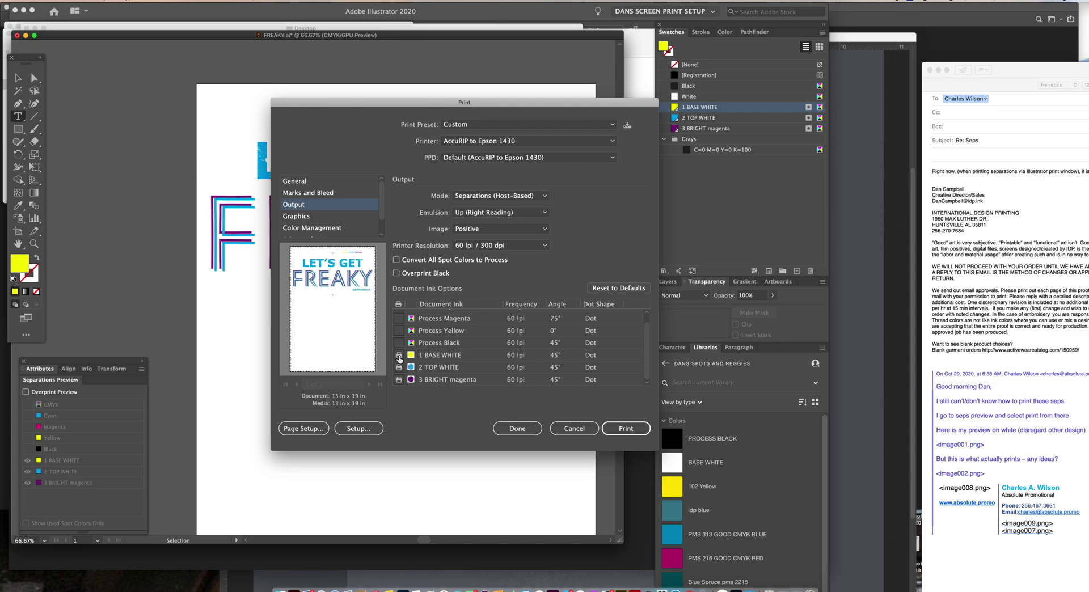
{"action": "left_click", "coordinate": [399, 356]}
{"action": "left_click", "coordinate": [398, 355]}
{"action": "left_click", "coordinate": [399, 355]}
{"action": "left_click", "coordinate": [399, 367]}
{"action": "left_click", "coordinate": [399, 367]}
{"action": "left_click", "coordinate": [399, 355]}
Step: Set 1 BASE WHITE to 55 lpi frequency and a 22.5° screen angle
{"action": "left_click", "coordinate": [508, 356]}
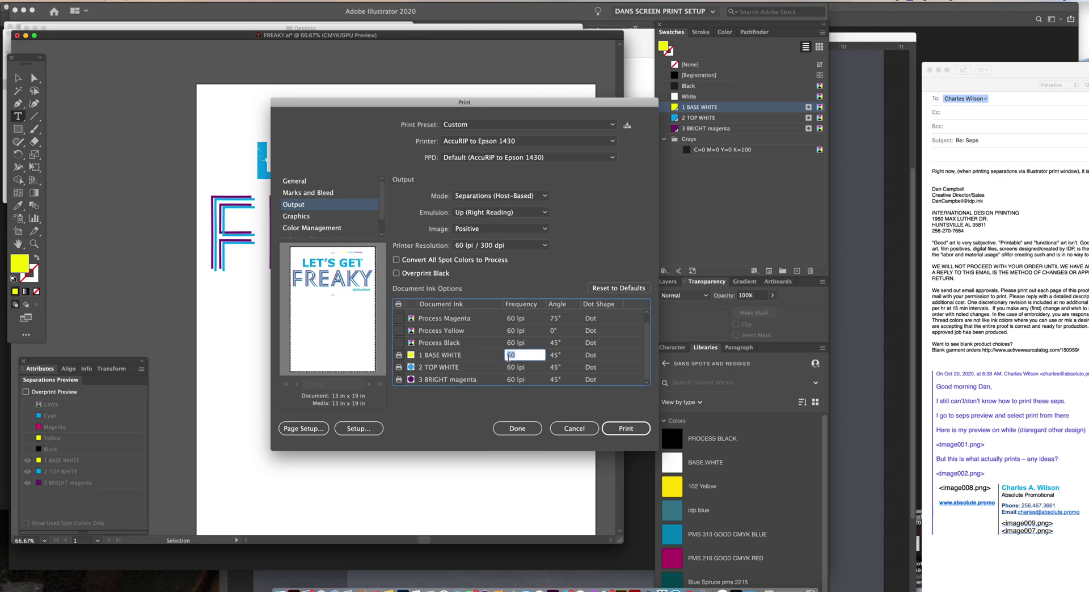
{"action": "key", "text": "Up"}
{"action": "type", "text": "55"}
{"action": "key", "text": "Return"}
{"action": "left_click", "coordinate": [556, 357]}
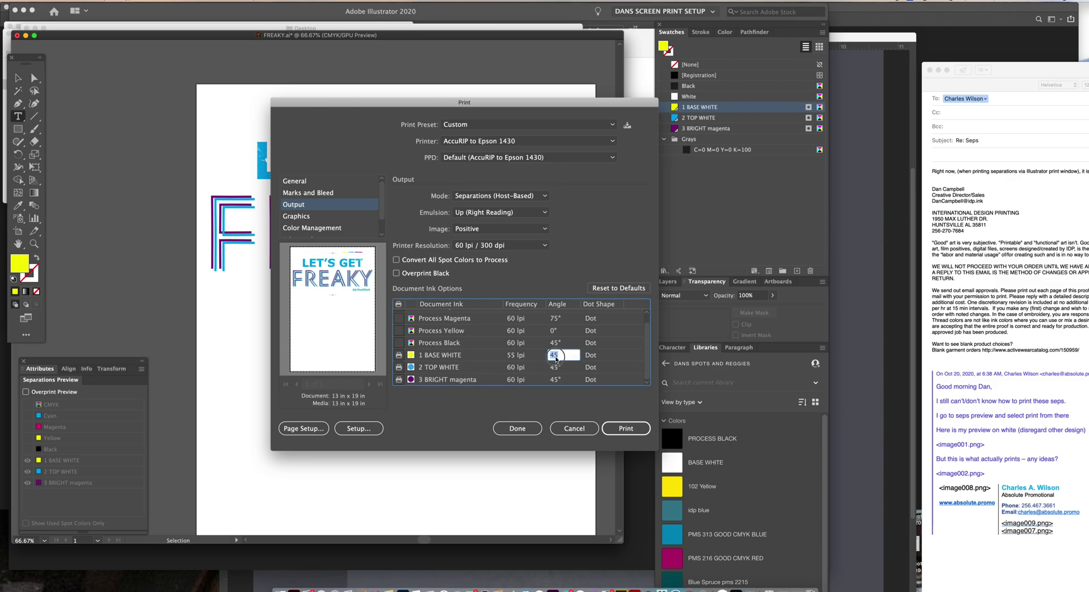
{"action": "type", "text": "22.5"}
{"action": "key", "text": "Return"}
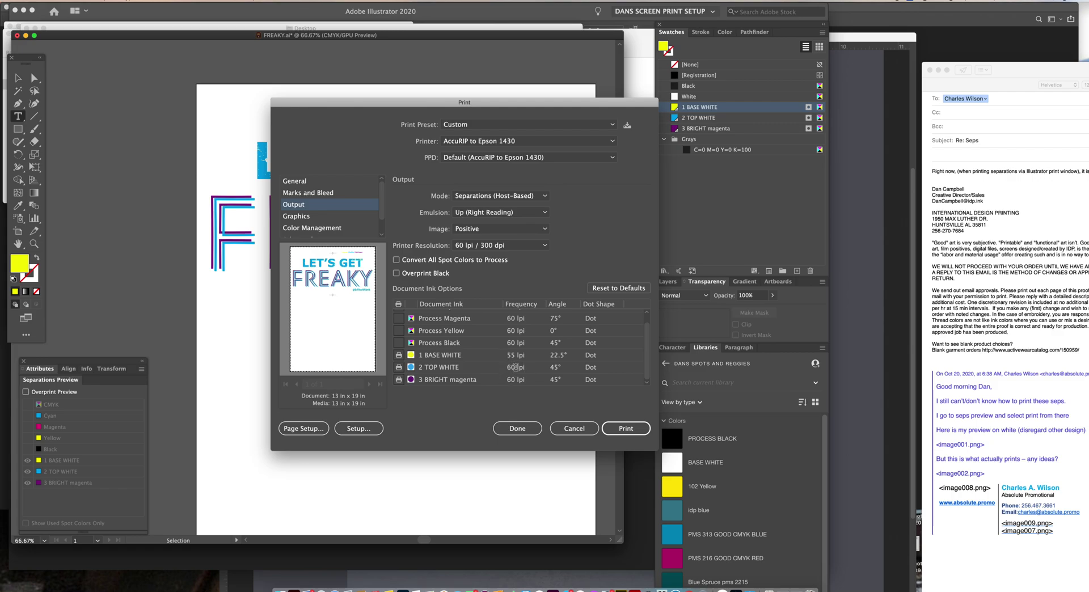
Step: Recheck the ink frequency fields, then cancel the Print dialog without printing
{"action": "left_click", "coordinate": [507, 369]}
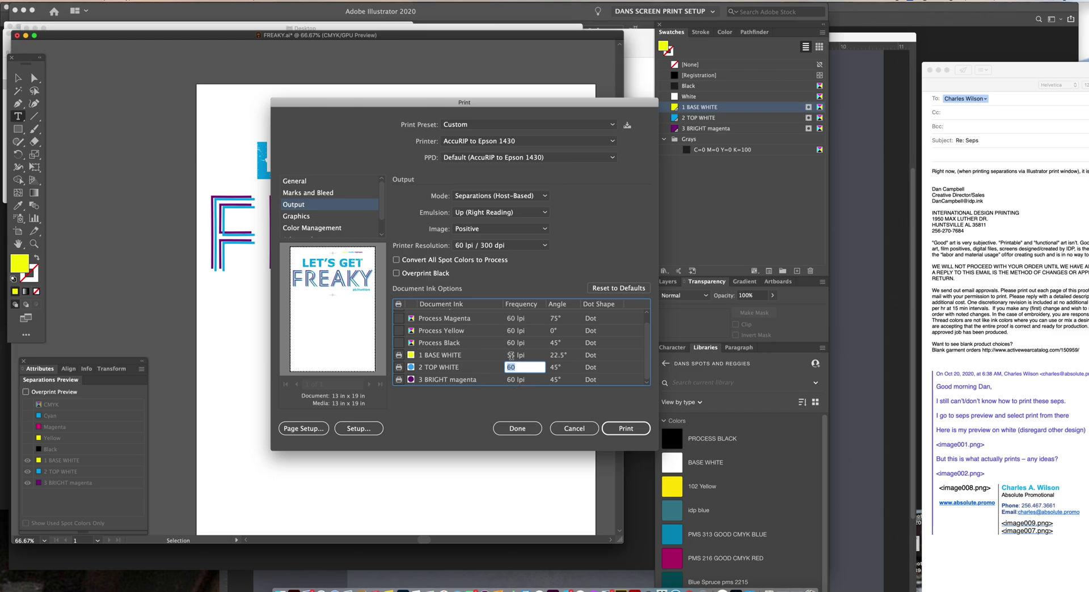
{"action": "left_click", "coordinate": [512, 356]}
{"action": "left_click", "coordinate": [482, 363]}
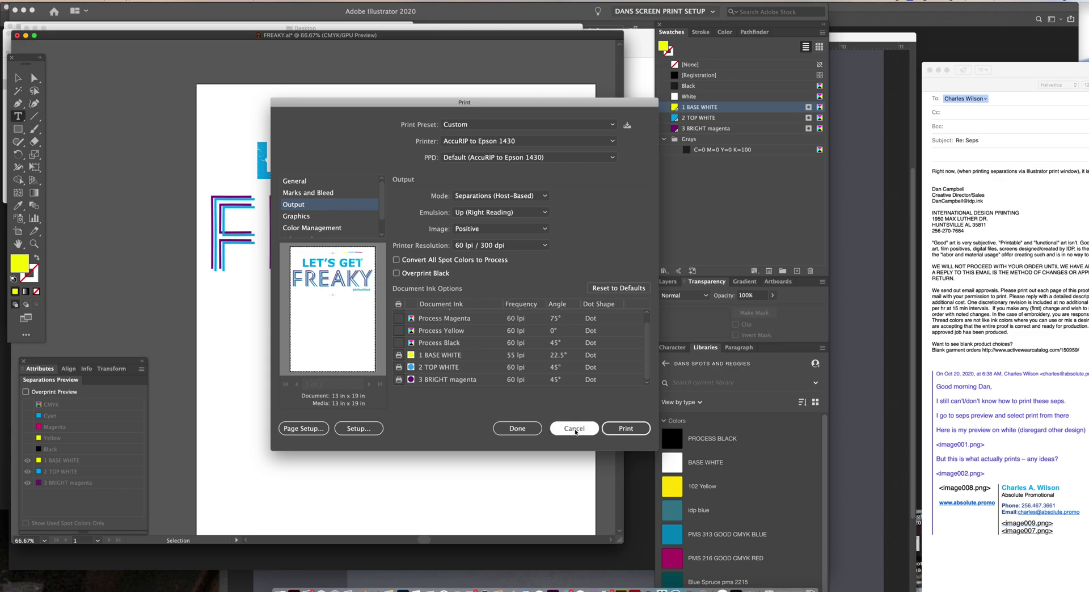
{"action": "left_click", "coordinate": [575, 430]}
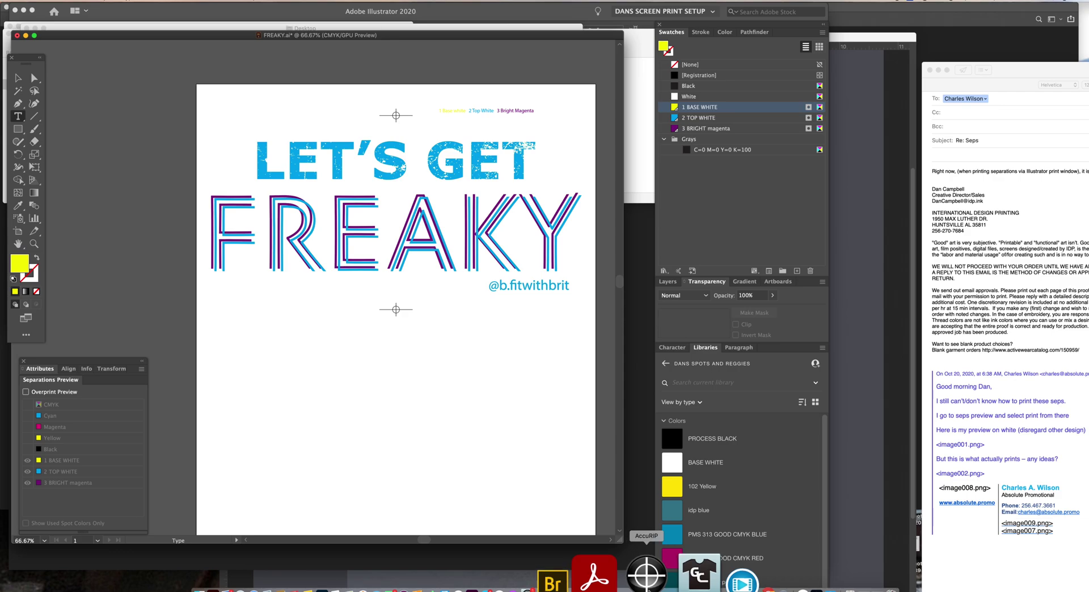
Step: Open AccuRIP's Edit Configuration and glance at the halftone tab before returning to printer settings
{"action": "left_click", "coordinate": [647, 579]}
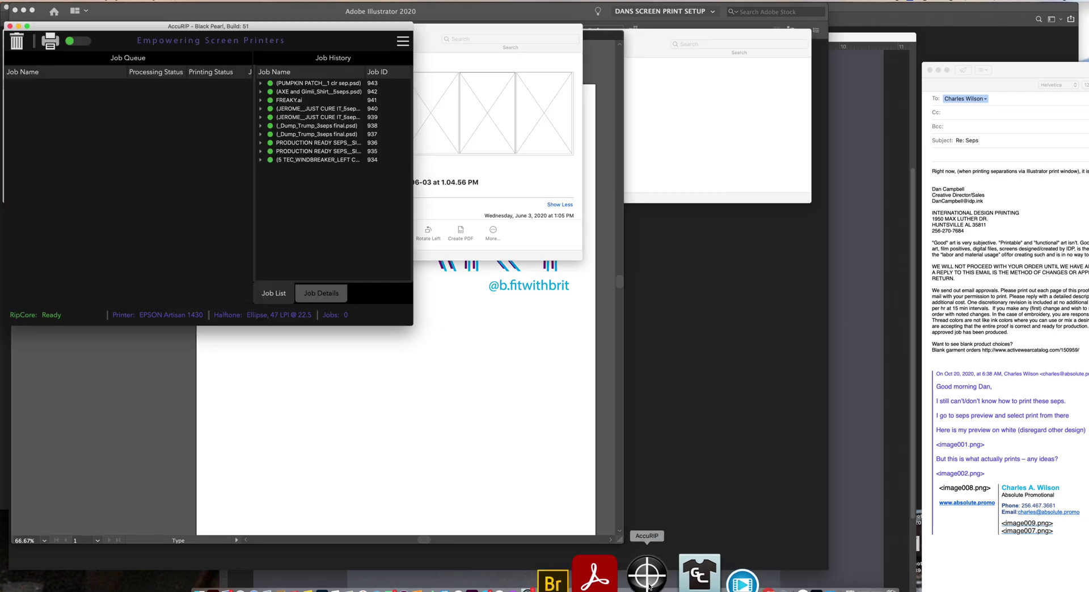
{"action": "left_click", "coordinate": [52, 2]}
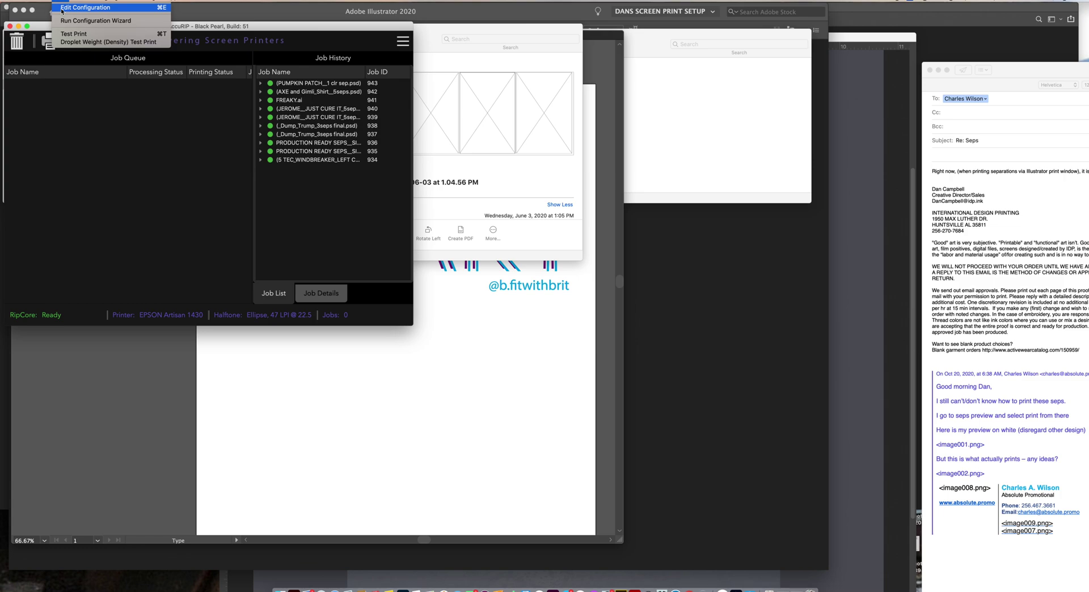
{"action": "left_click", "coordinate": [62, 8]}
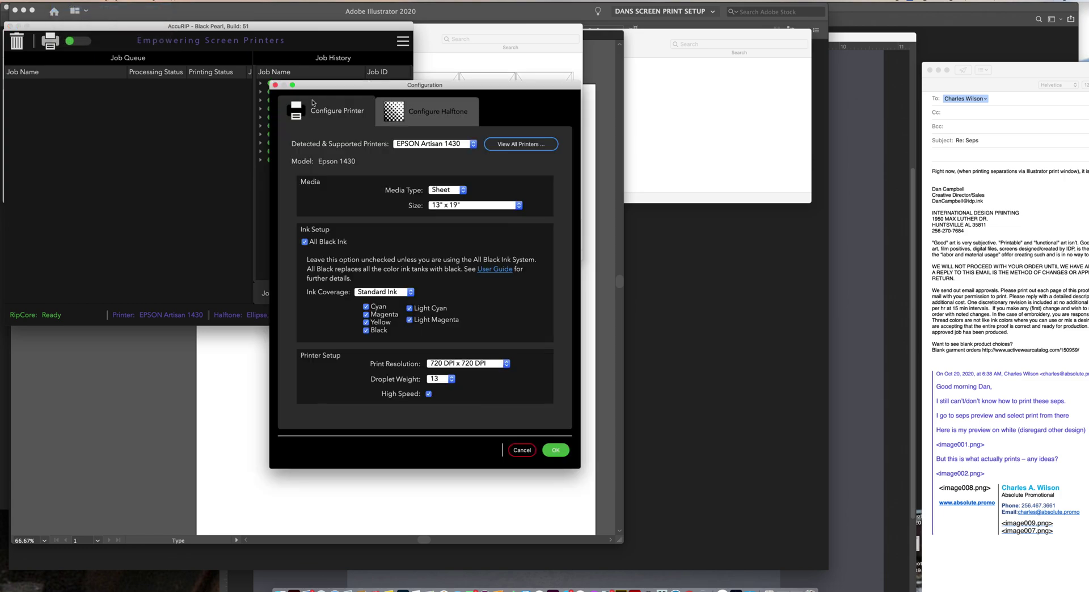
{"action": "left_click", "coordinate": [348, 109]}
{"action": "left_click", "coordinate": [349, 110]}
{"action": "left_click", "coordinate": [348, 112]}
{"action": "left_click", "coordinate": [349, 114]}
{"action": "left_click", "coordinate": [348, 114]}
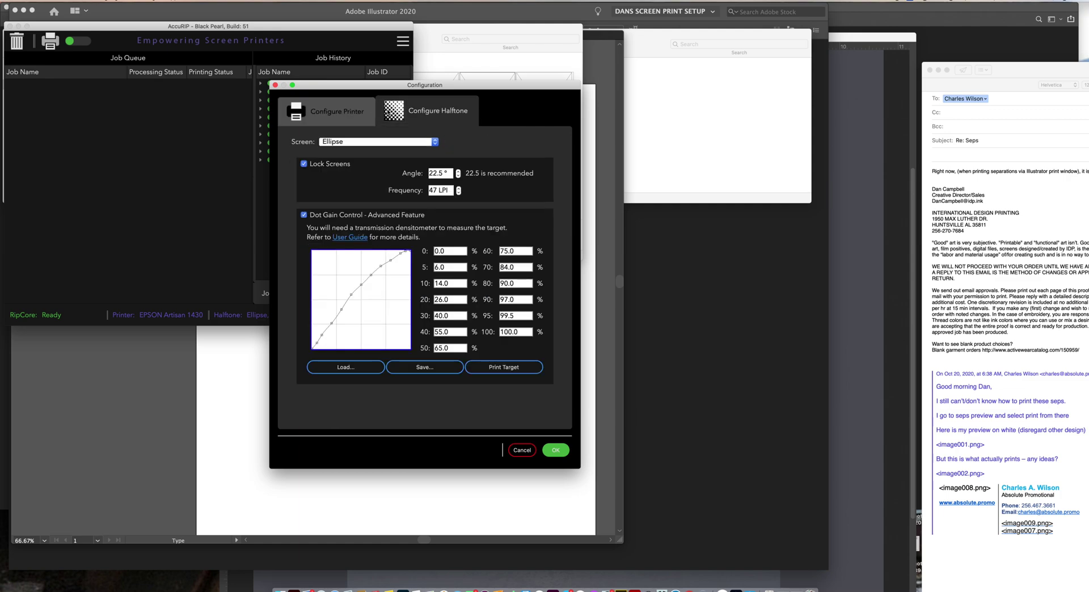
{"action": "left_click", "coordinate": [346, 113]}
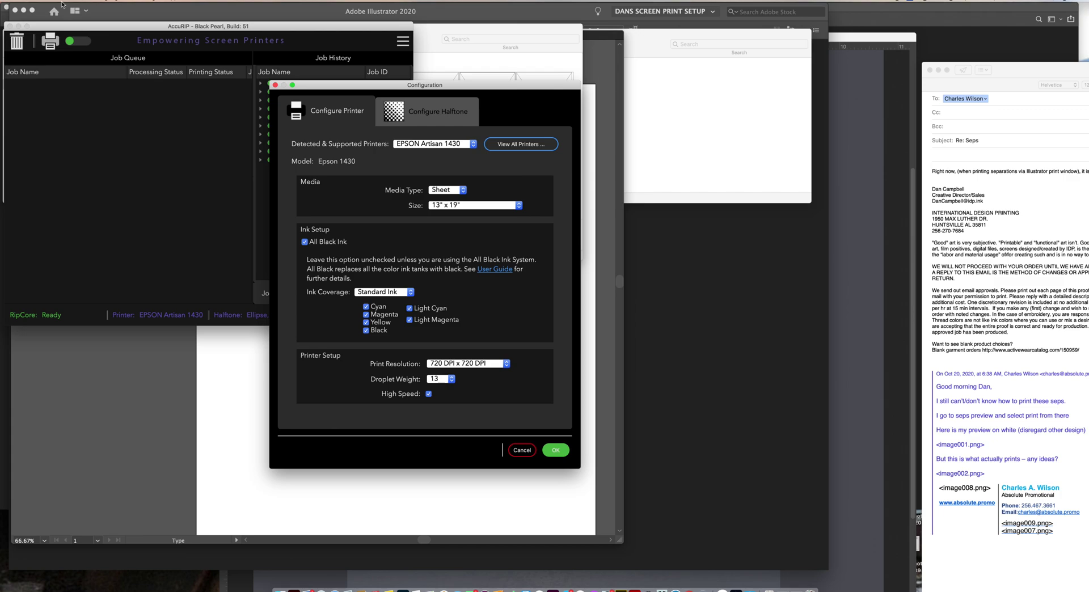
Step: Browse AccuRIP's application menu and dismiss it without choosing anything
{"action": "left_click", "coordinate": [33, 1]}
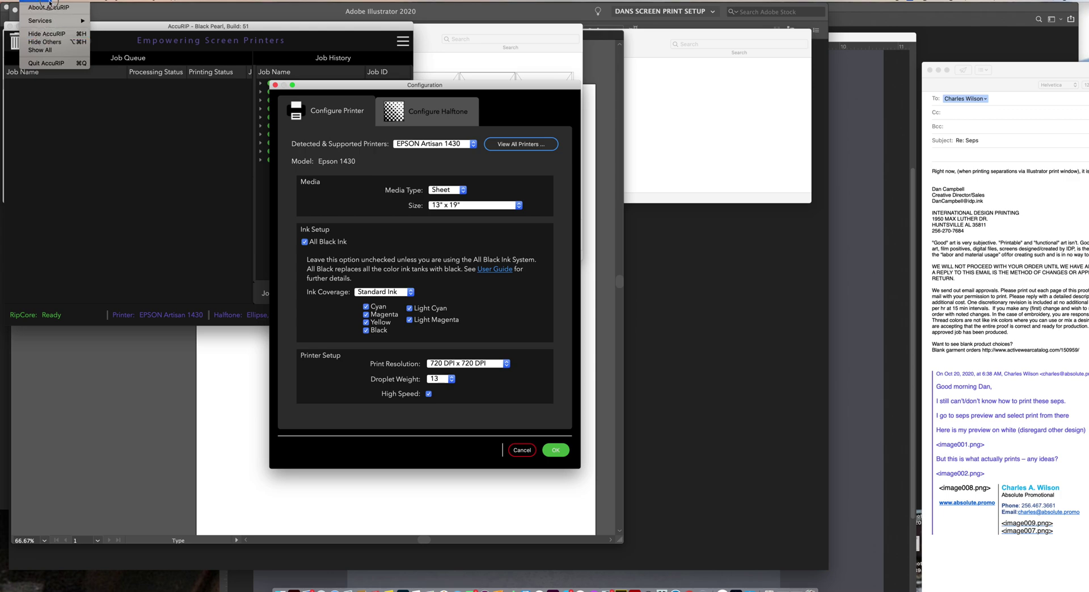
{"action": "mouse_move", "coordinate": [64, 1]}
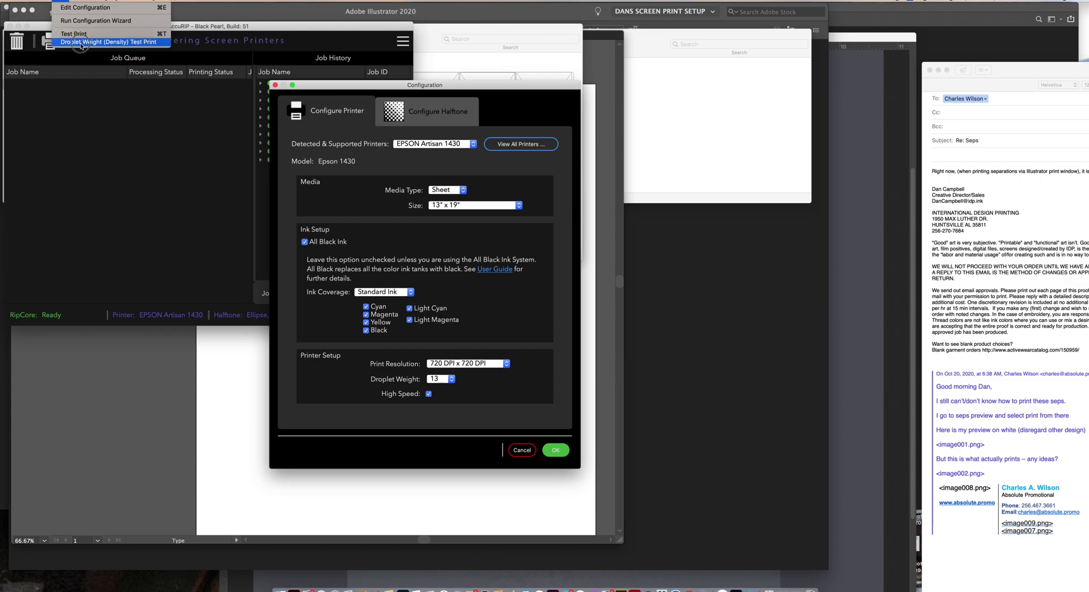
{"action": "left_click", "coordinate": [64, 1]}
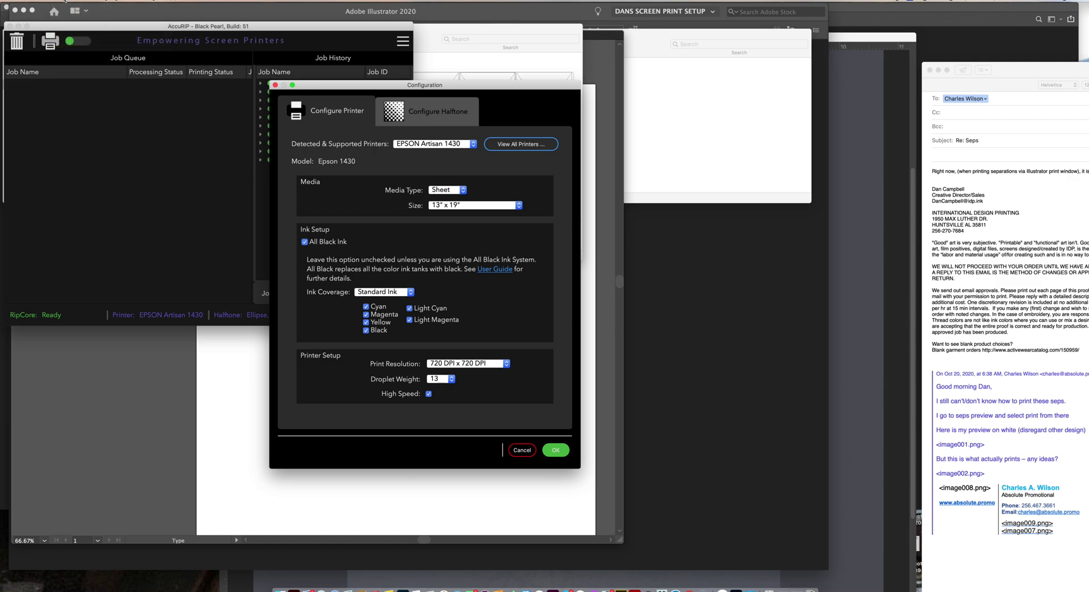
Step: Check the print resolution and droplet weight options, keeping 720 × 720 DPI and droplet weight 13
{"action": "left_click", "coordinate": [502, 366]}
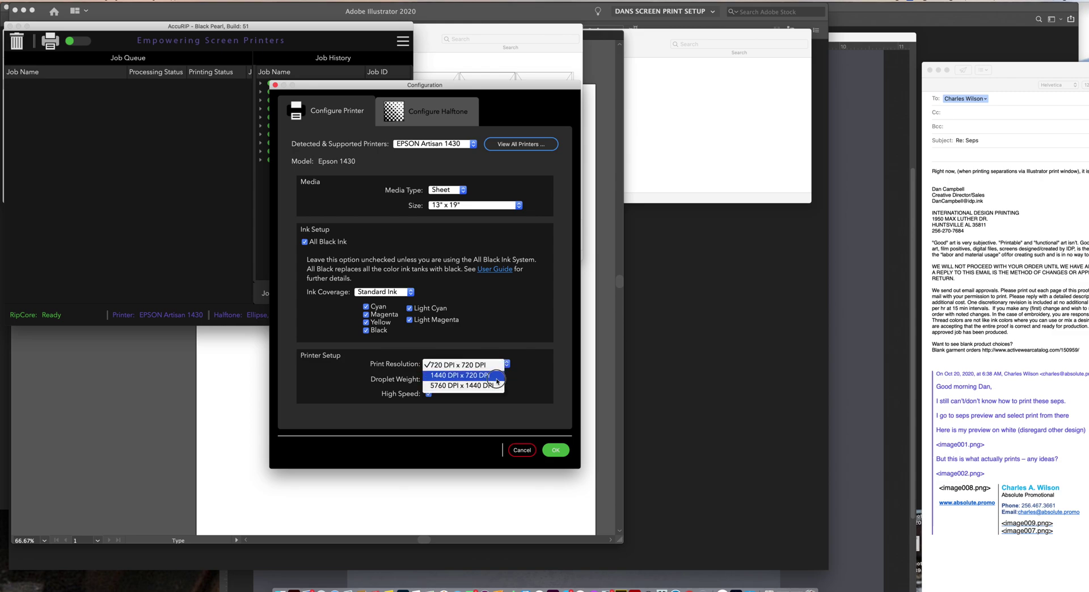
{"action": "left_click", "coordinate": [525, 366]}
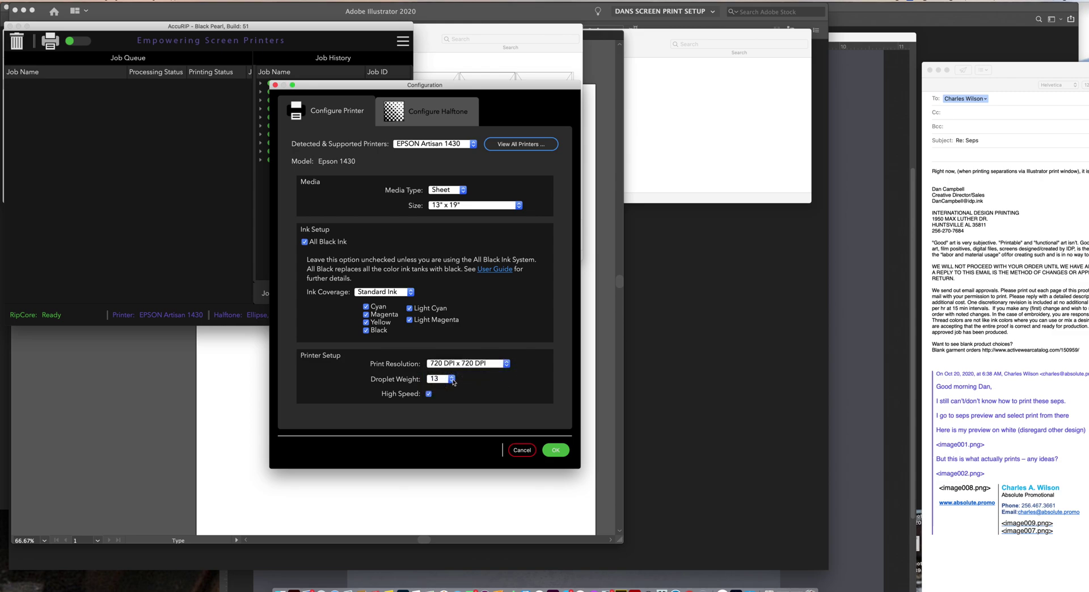
{"action": "left_click", "coordinate": [452, 379]}
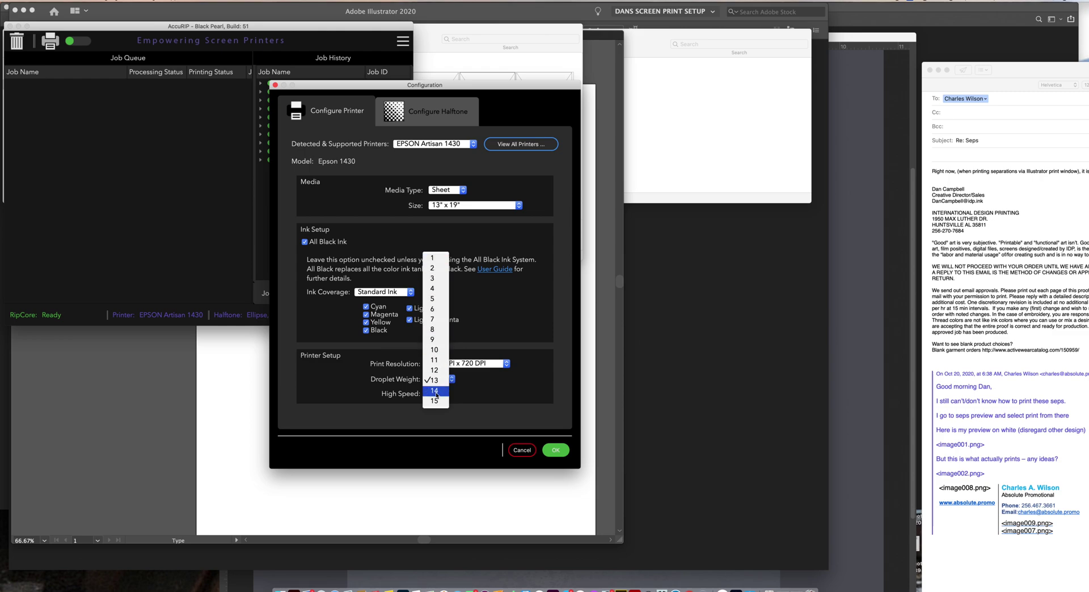
{"action": "left_click", "coordinate": [499, 389]}
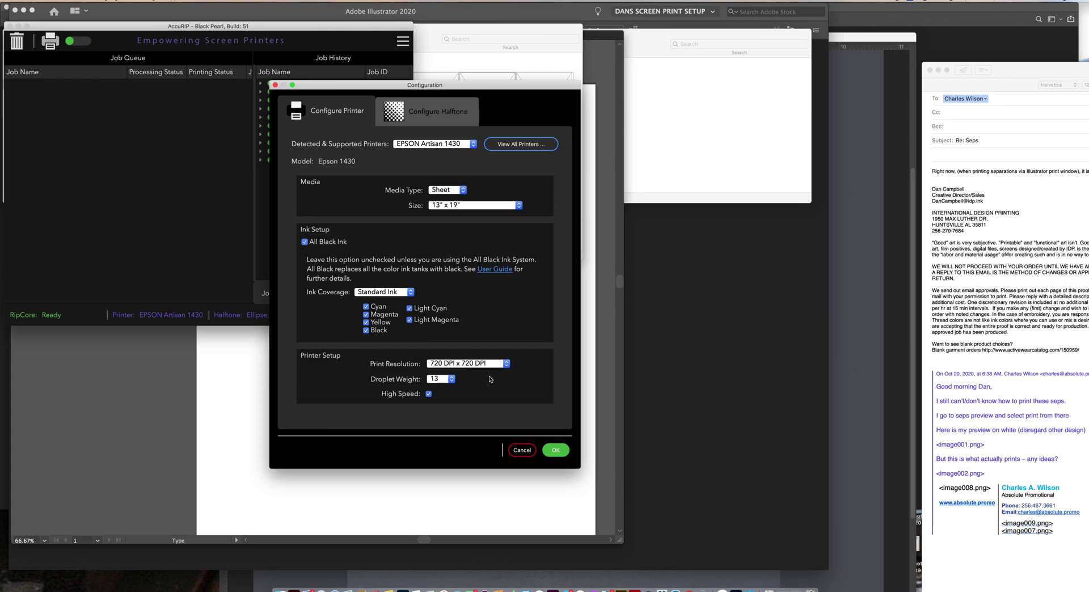
{"action": "left_click", "coordinate": [502, 365]}
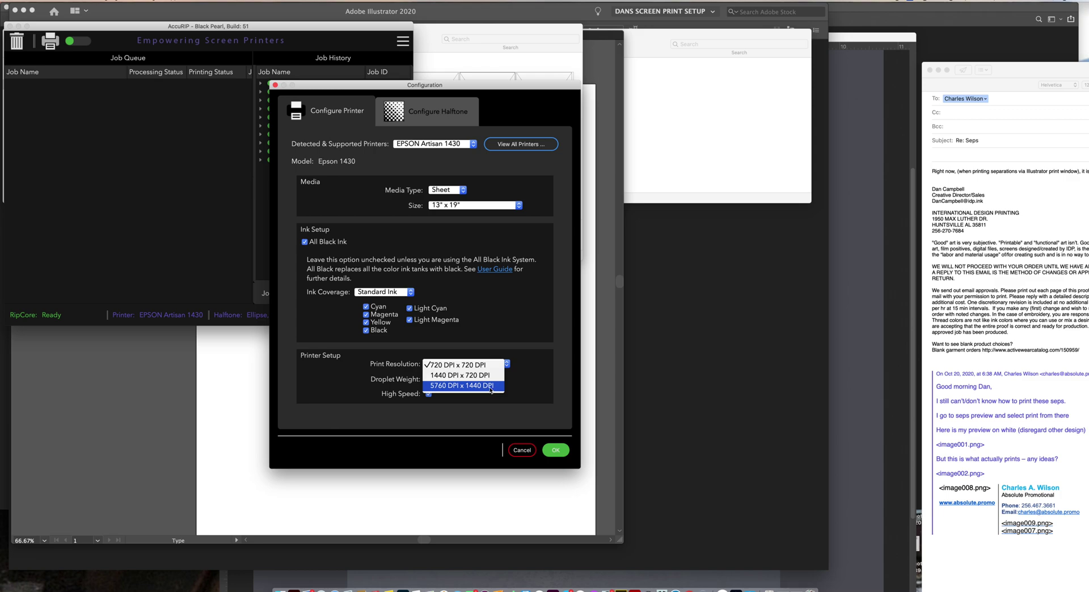
{"action": "left_click", "coordinate": [519, 390]}
{"action": "left_click", "coordinate": [451, 380]}
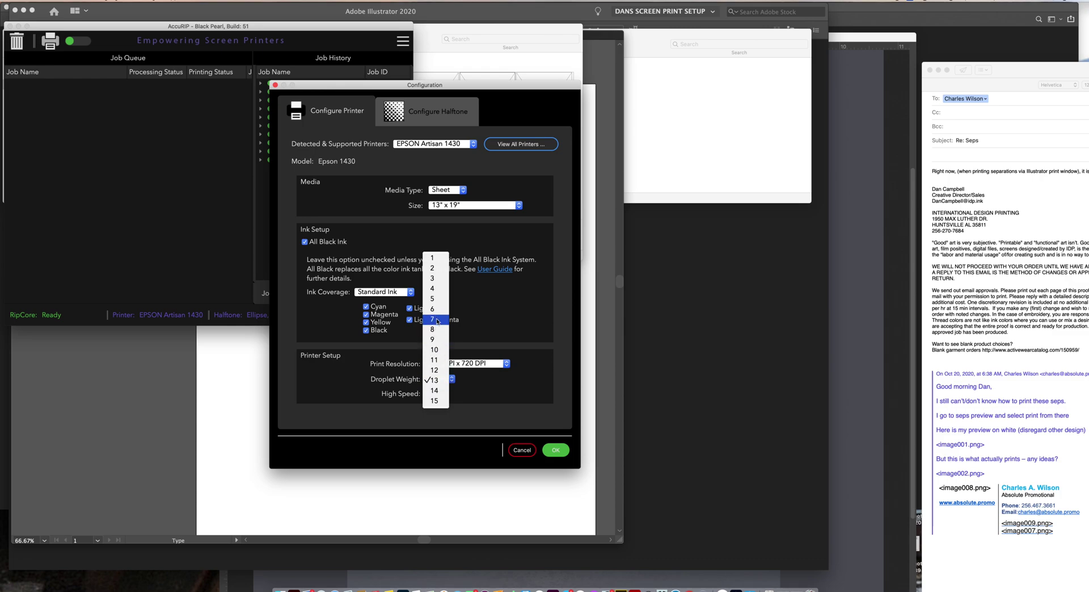
{"action": "left_click", "coordinate": [512, 383]}
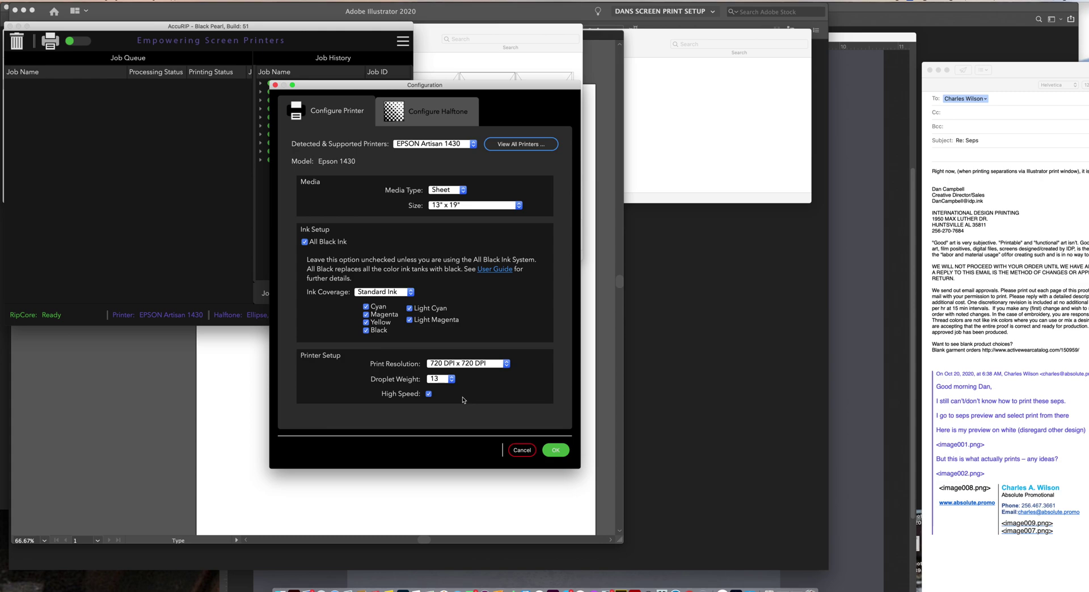
{"action": "mouse_move", "coordinate": [463, 400]}
{"action": "left_click", "coordinate": [395, 111]}
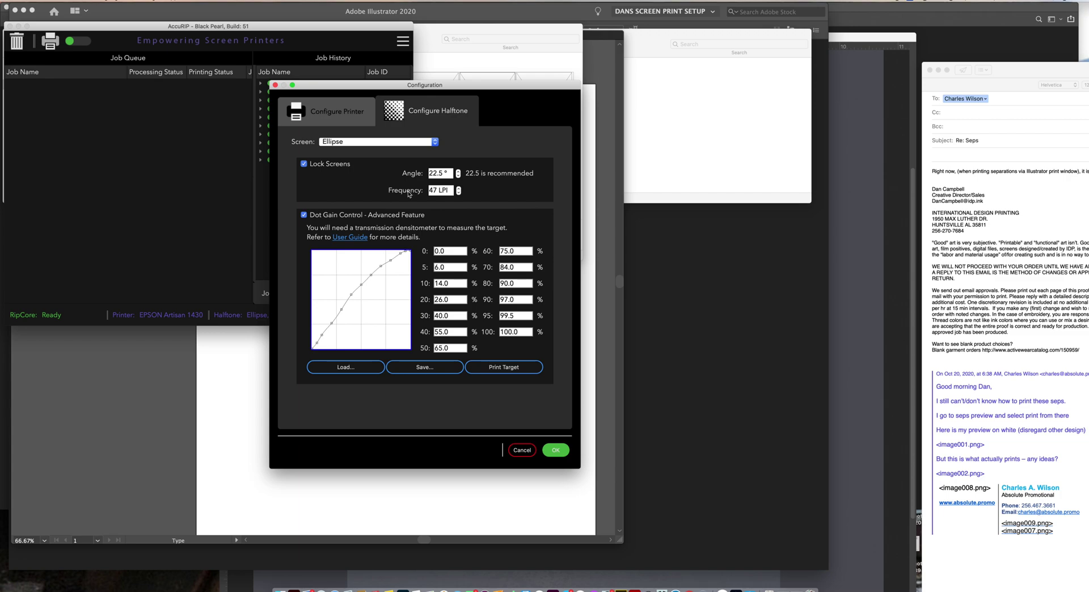
{"action": "left_click", "coordinate": [304, 165]}
{"action": "left_click", "coordinate": [304, 165]}
{"action": "mouse_move", "coordinate": [407, 261]}
{"action": "mouse_move", "coordinate": [550, 352]}
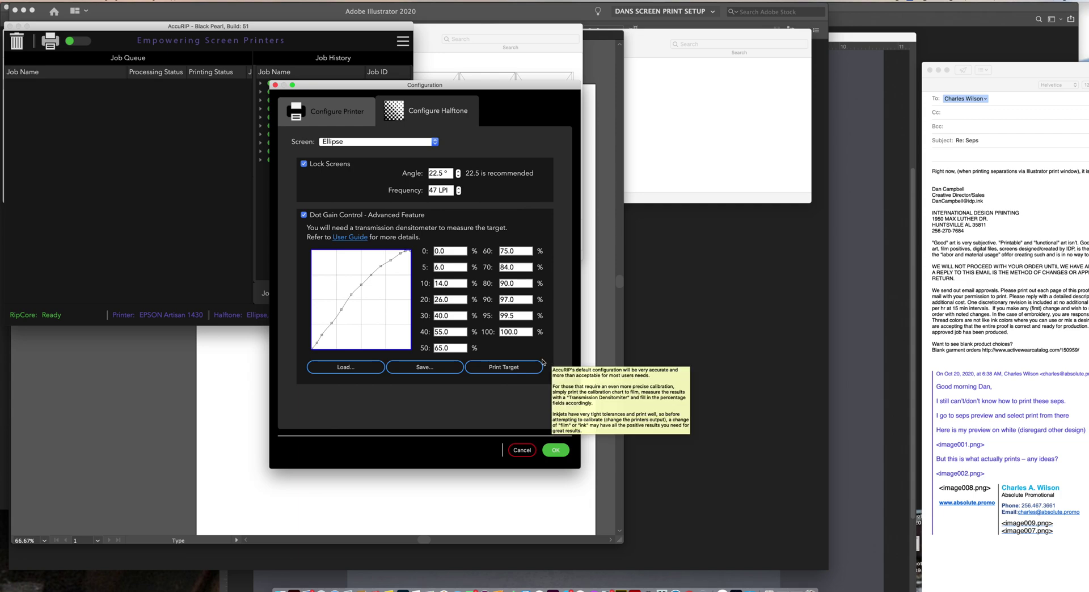
{"action": "mouse_move", "coordinate": [508, 354]}
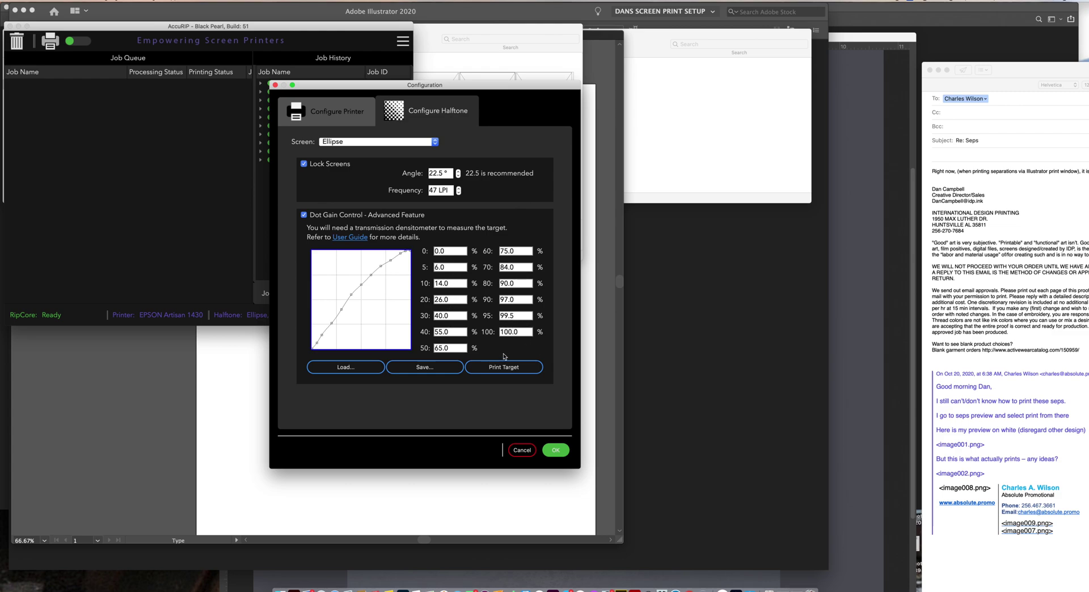
Step: Save the dot gain curve as 'Dans custome curves' and close the Configuration window
{"action": "left_click", "coordinate": [366, 368]}
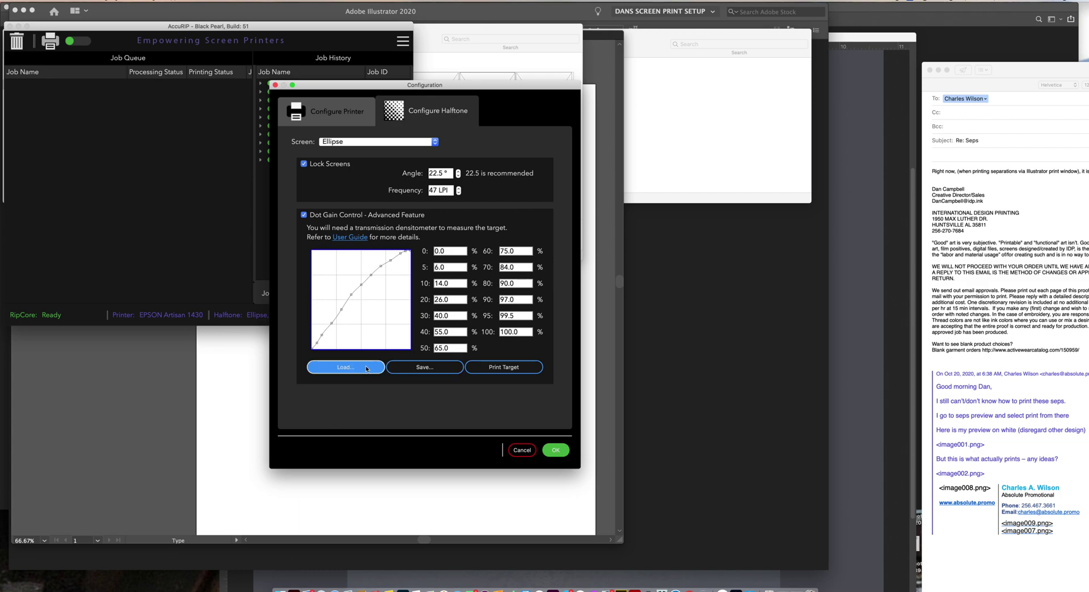
{"action": "left_click", "coordinate": [422, 368]}
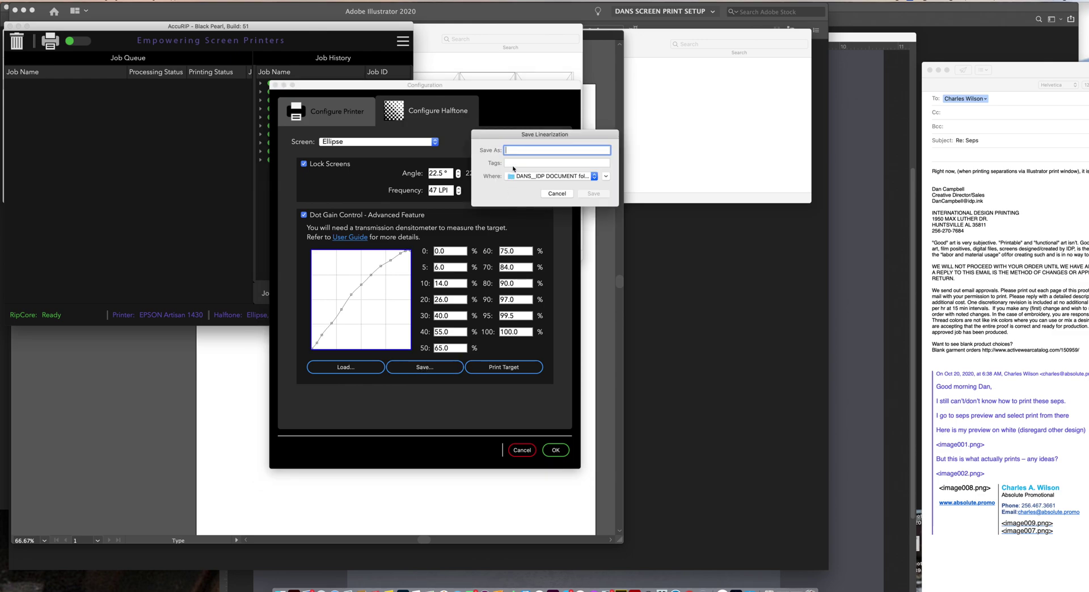
{"action": "left_click_drag", "start_coordinate": [518, 142], "coordinate": [498, 179]}
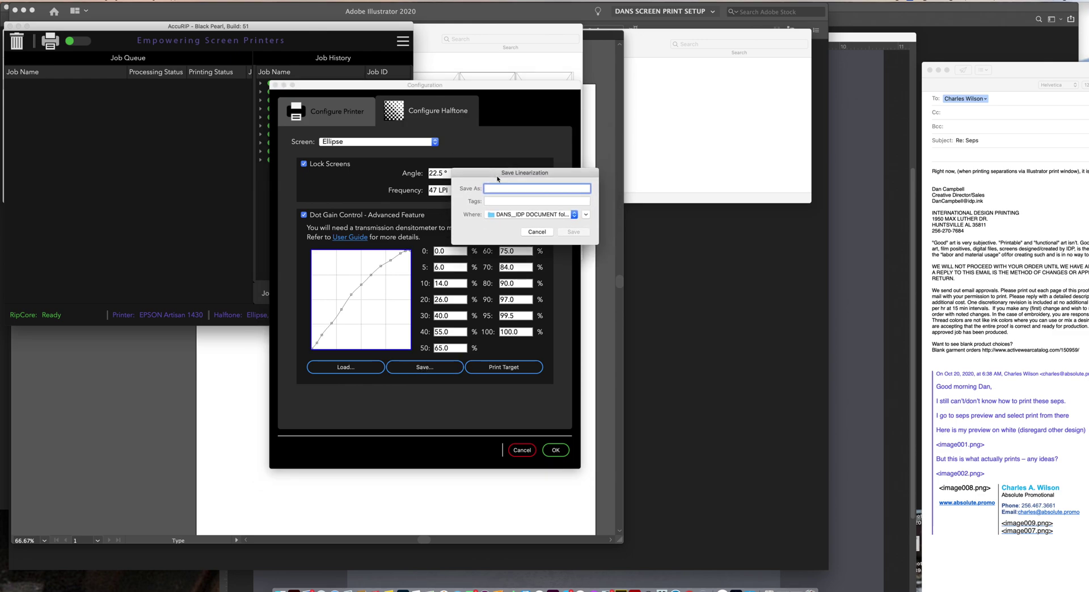
{"action": "type", "text": "Dans custome cuves"}
{"action": "left_click", "coordinate": [533, 189]}
{"action": "type", "text": "r"}
{"action": "left_click", "coordinate": [575, 233]}
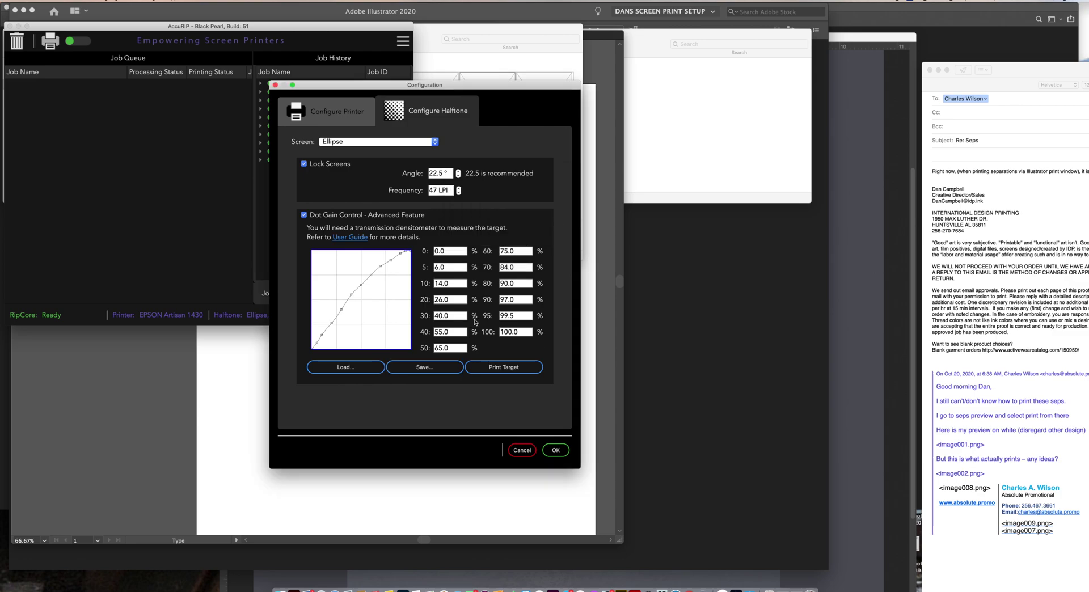
{"action": "left_click", "coordinate": [556, 450]}
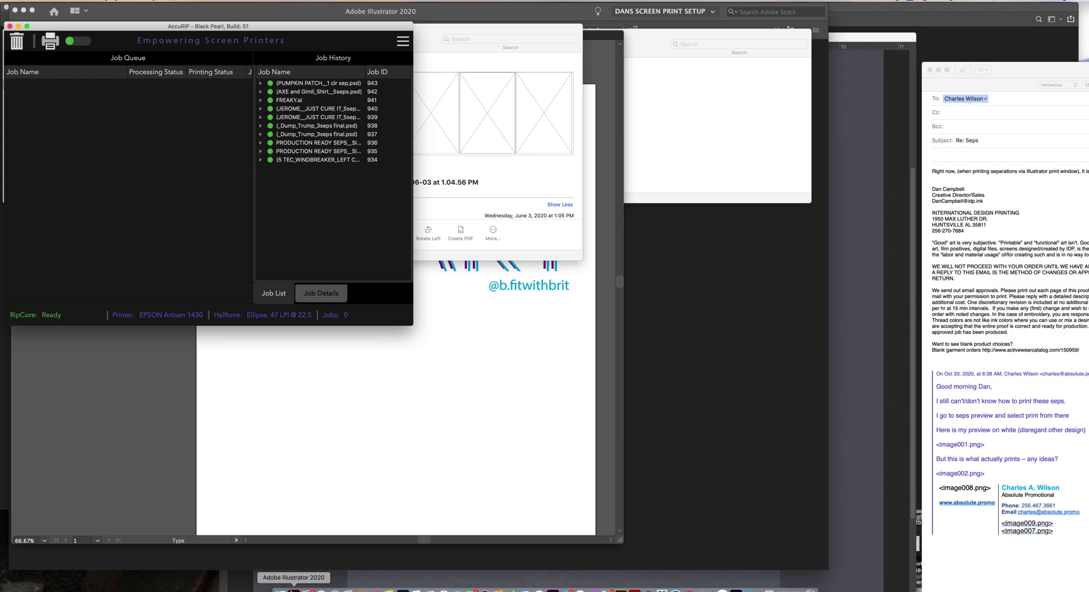
Step: Return to FREAKY in Illustrator and reopen Print, keeping AccuRIP to Epson 1430 as printer
{"action": "left_click", "coordinate": [293, 572]}
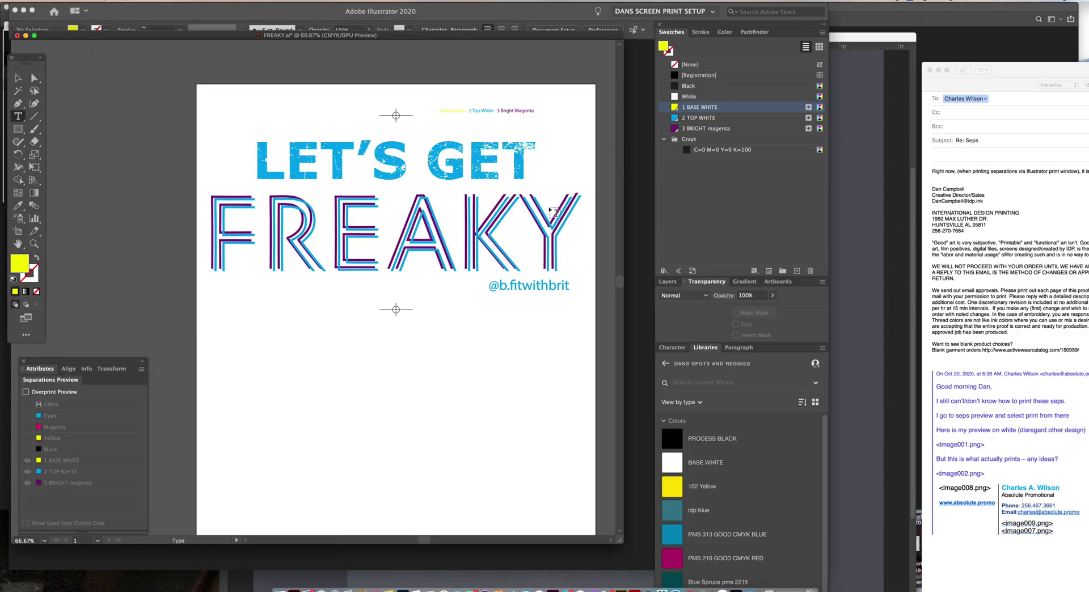
{"action": "key", "text": "super+p"}
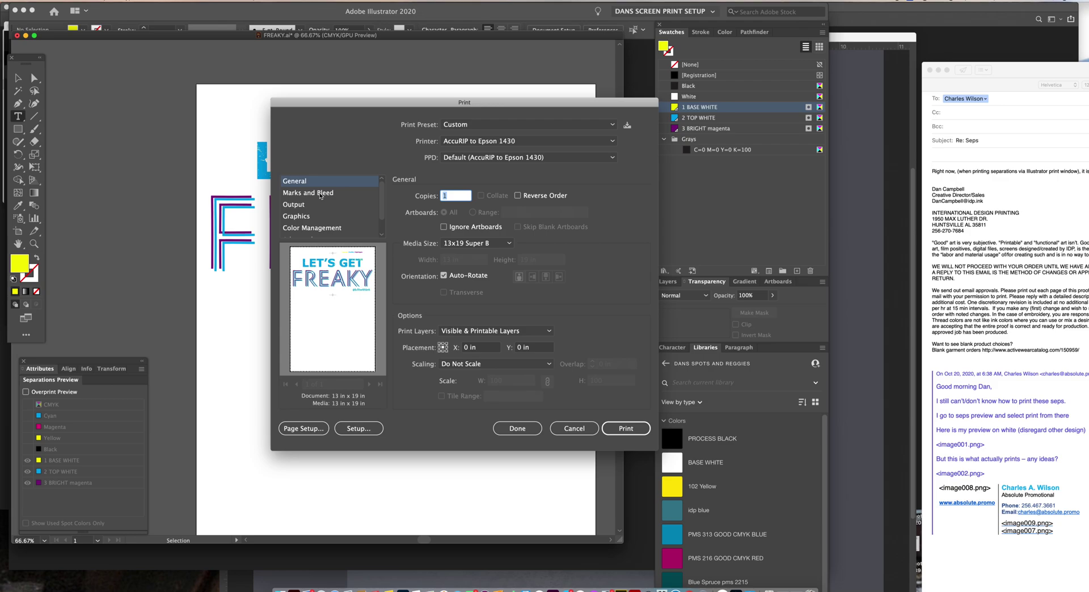
{"action": "left_click", "coordinate": [495, 141]}
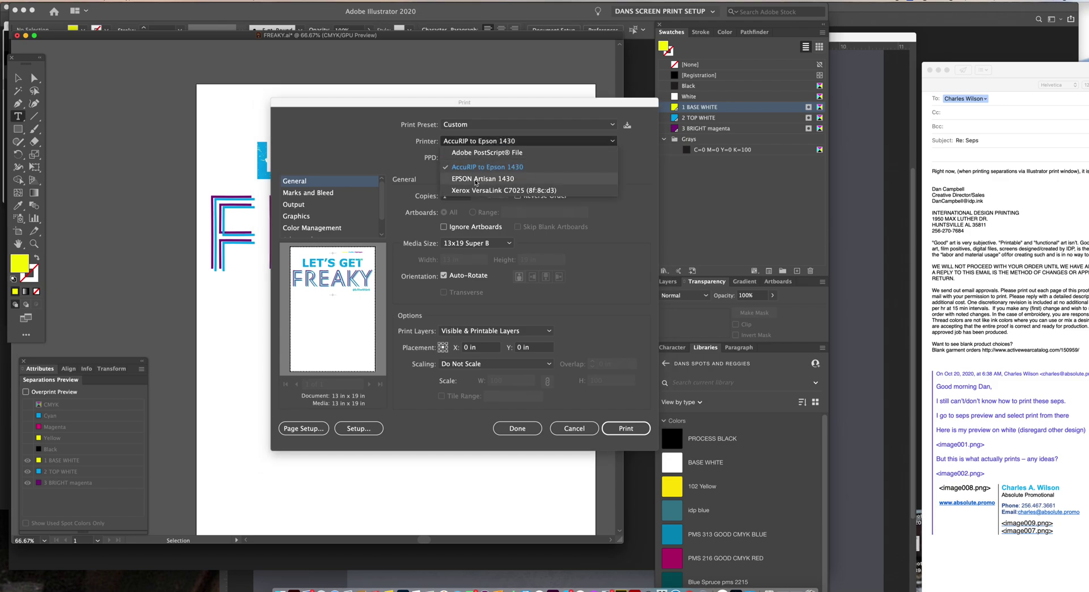
{"action": "left_click", "coordinate": [383, 142]}
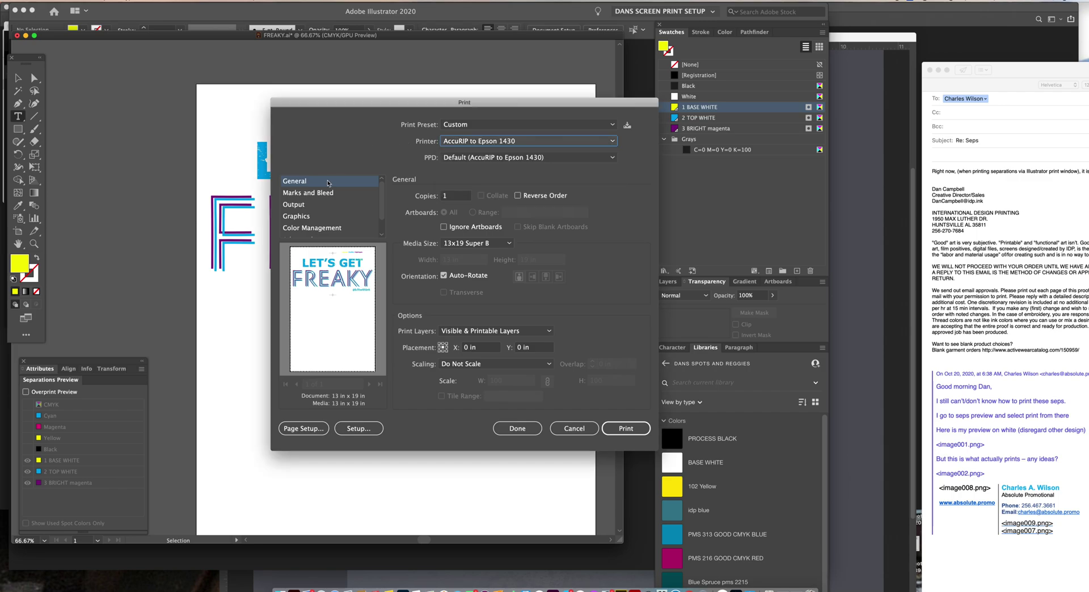
Step: Show the Output page in Separations (Host-Based) mode and check 1 BASE WHITE at 60 lpi, 45°
{"action": "left_click", "coordinate": [296, 205]}
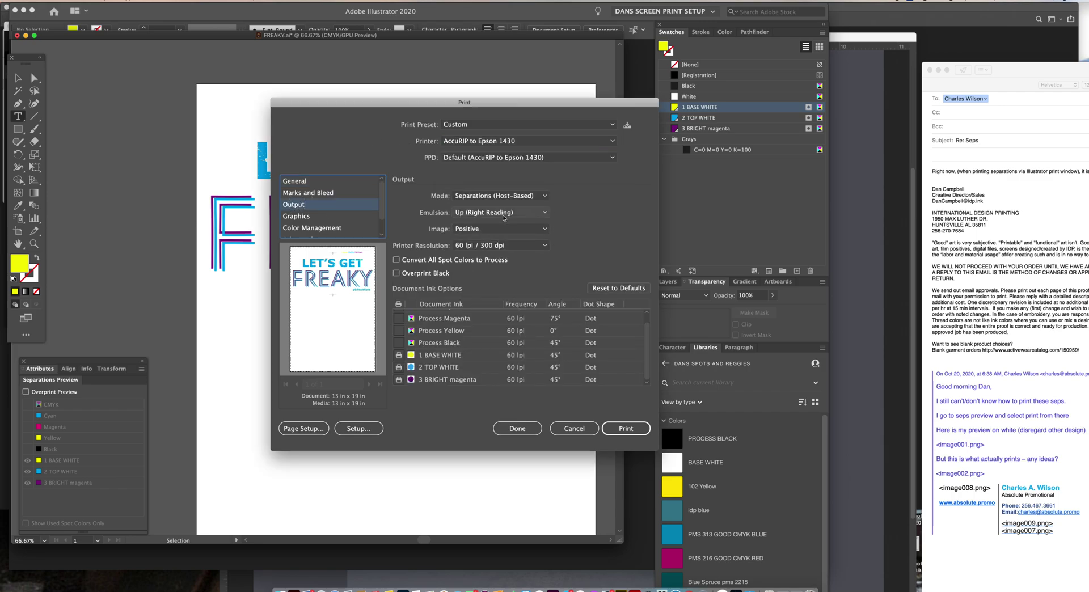
{"action": "left_click", "coordinate": [540, 198]}
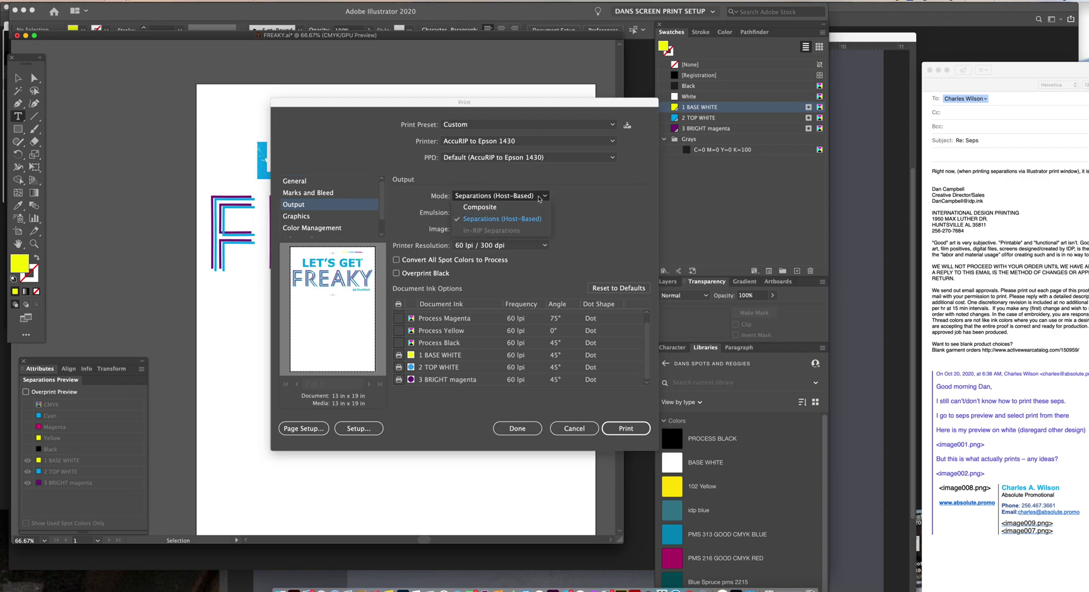
{"action": "left_click", "coordinate": [575, 198]}
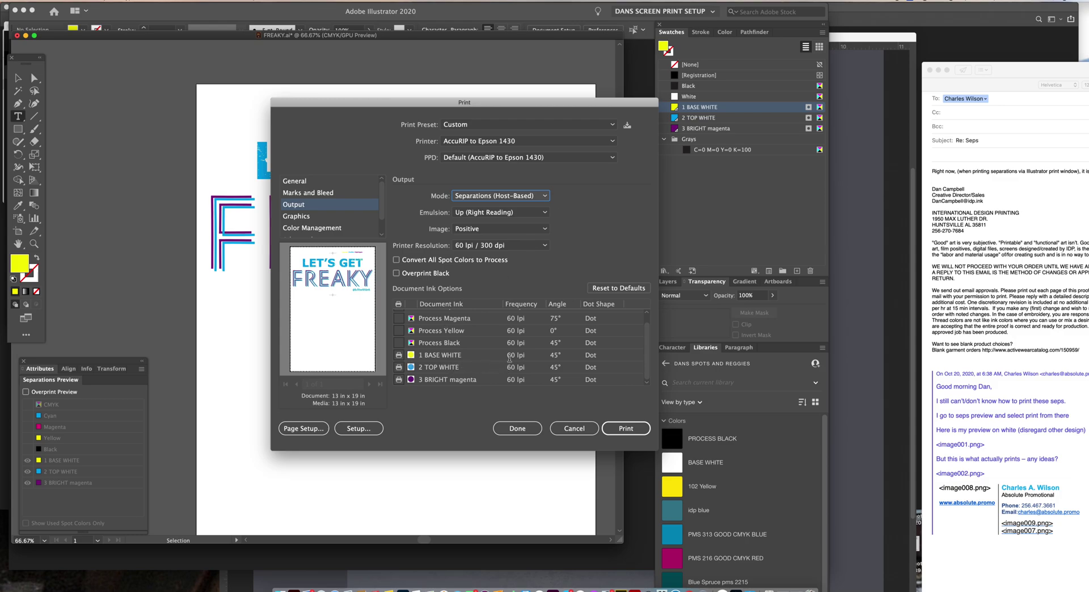
{"action": "left_click", "coordinate": [510, 355]}
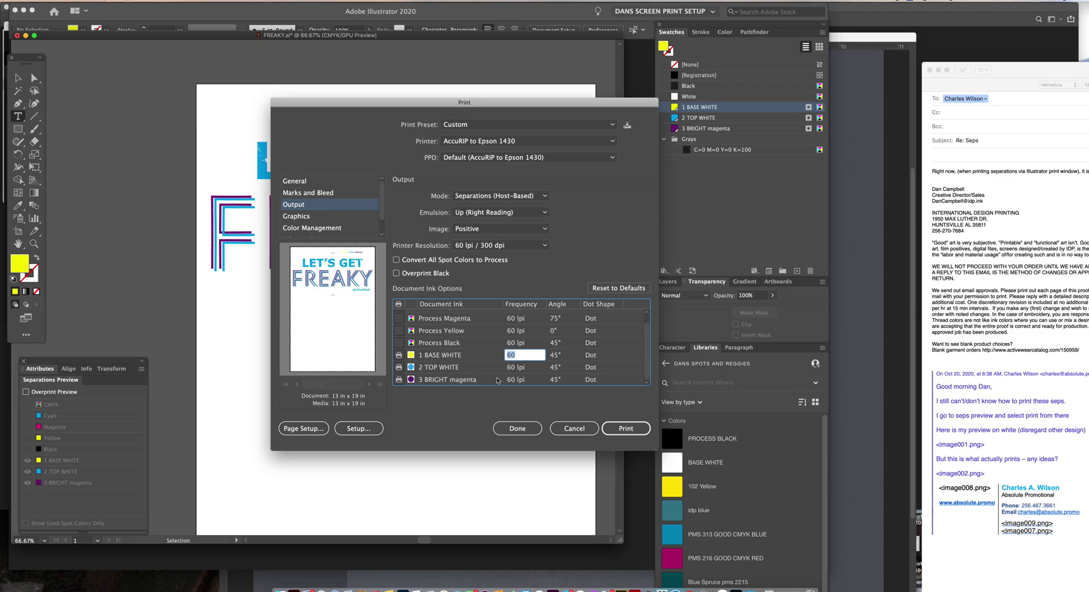
{"action": "left_click", "coordinate": [508, 370]}
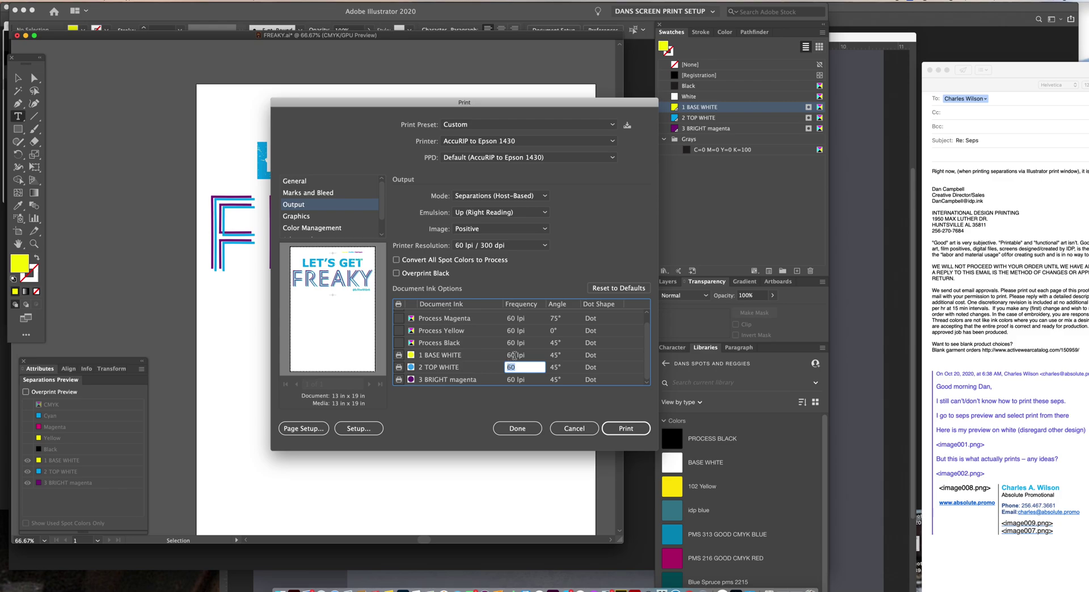
{"action": "left_click", "coordinate": [514, 356]}
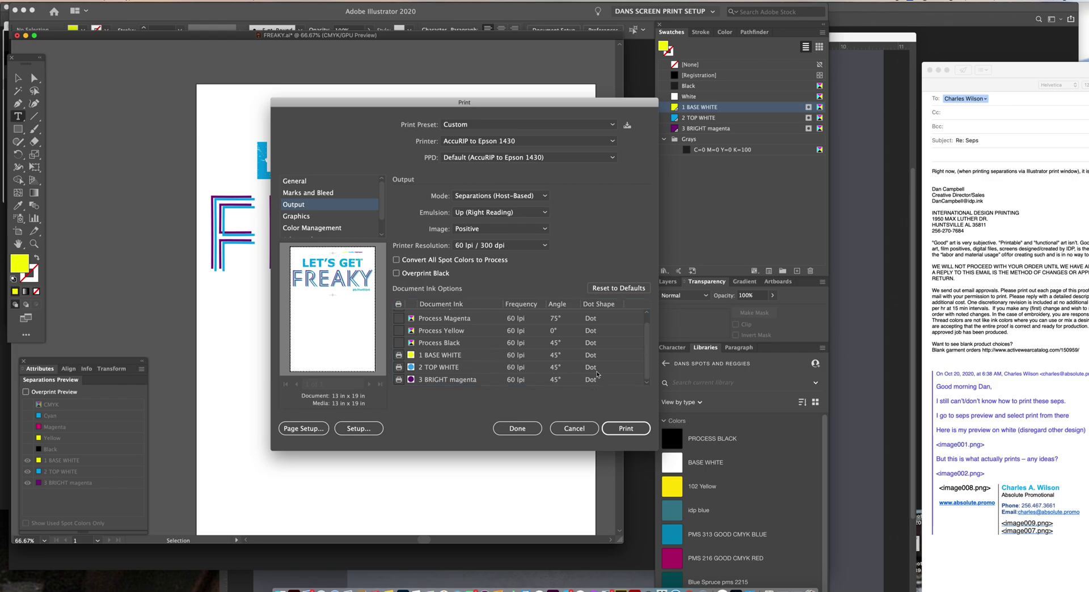
{"action": "left_click", "coordinate": [593, 355]}
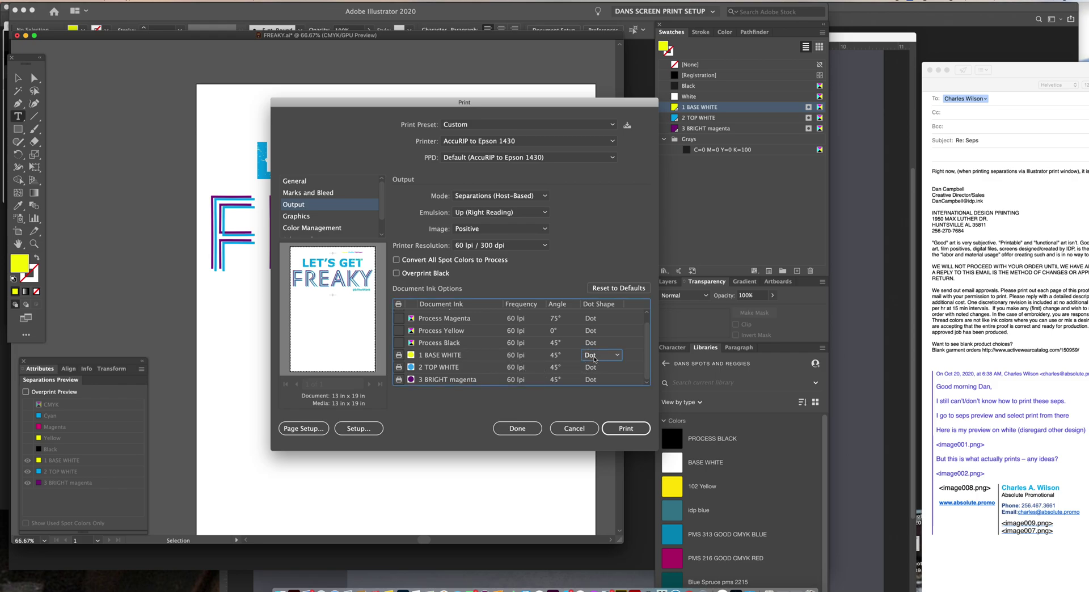
{"action": "left_click", "coordinate": [621, 358]}
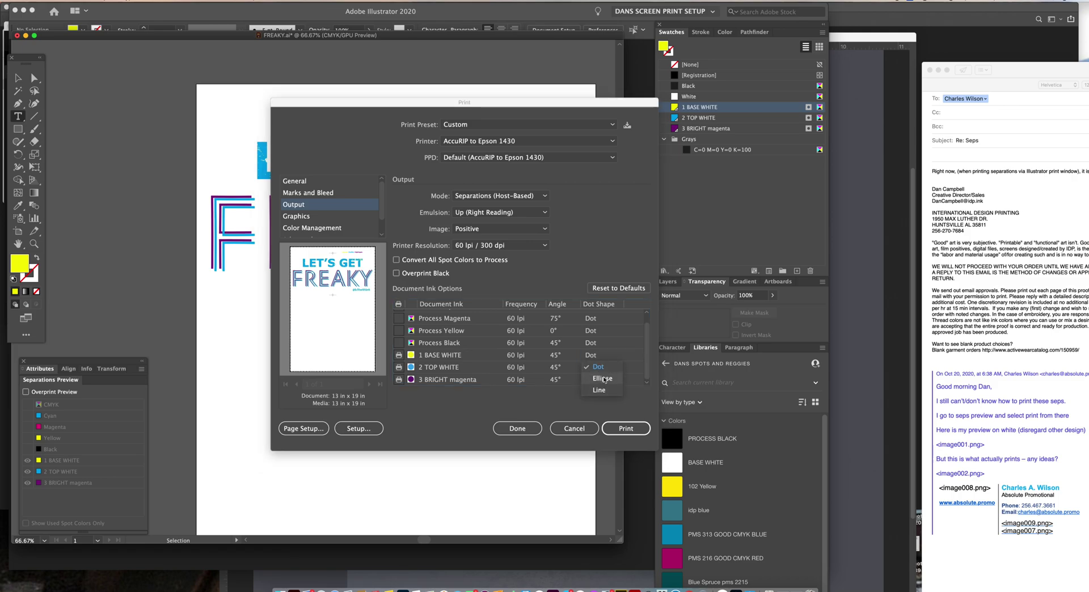
{"action": "left_click", "coordinate": [597, 366]}
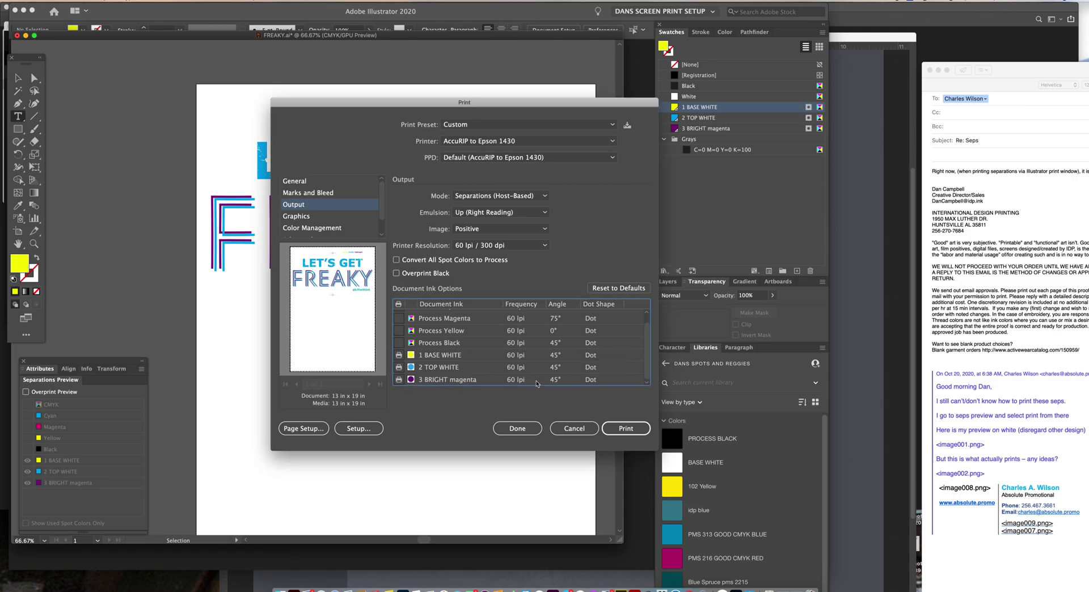